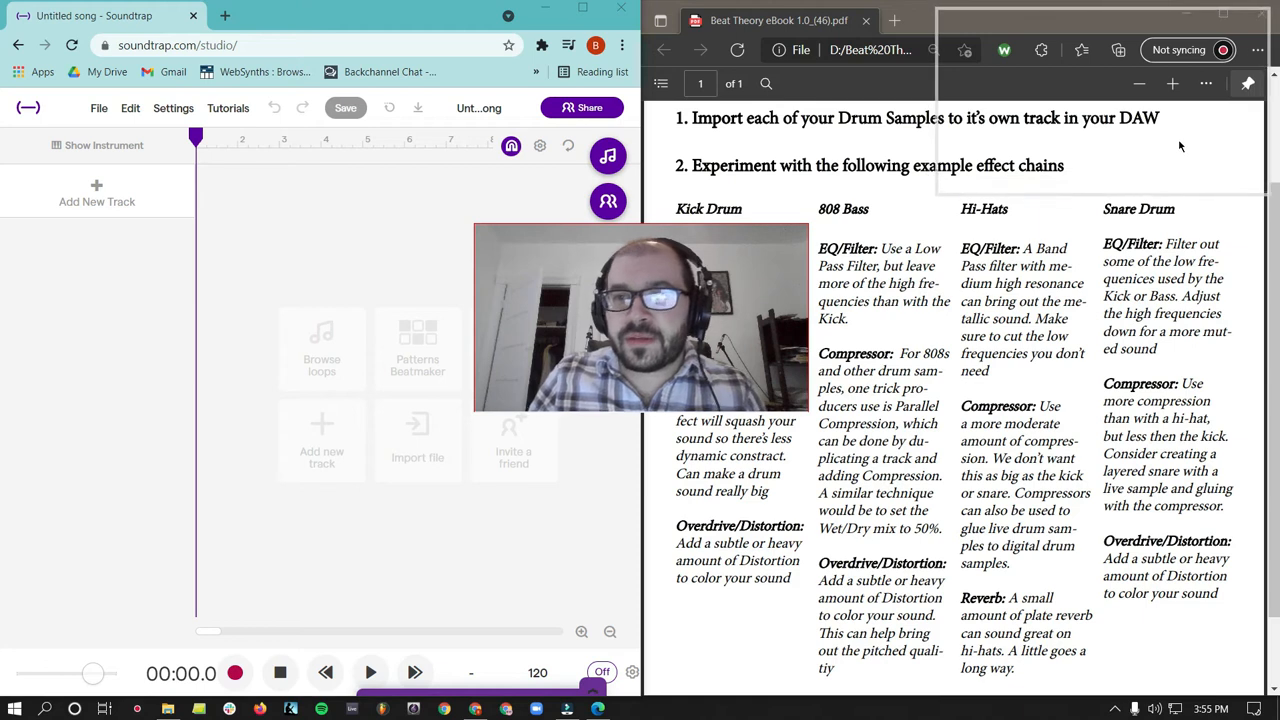
- Import the SD 1.1 snare sample from the Cropped folder onto its own track
left_click_drag(938, 193, 1006, 156)
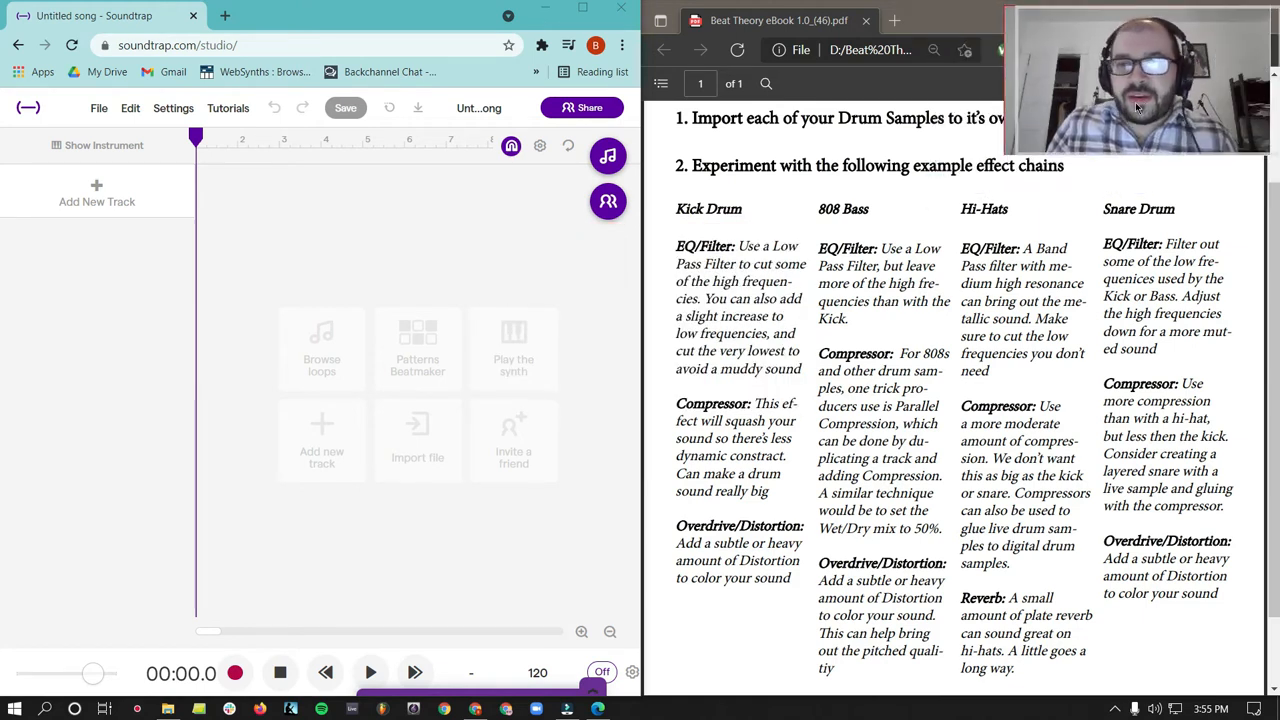
left_click(421, 464)
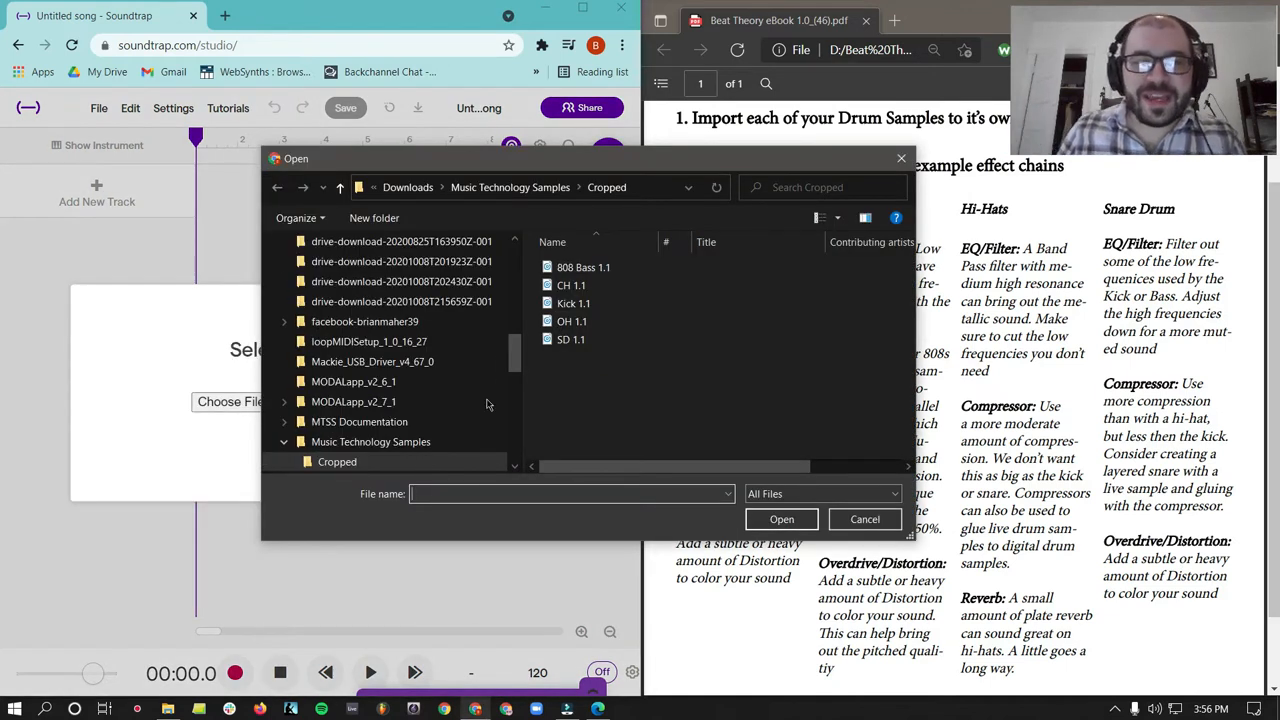
left_click(578, 340)
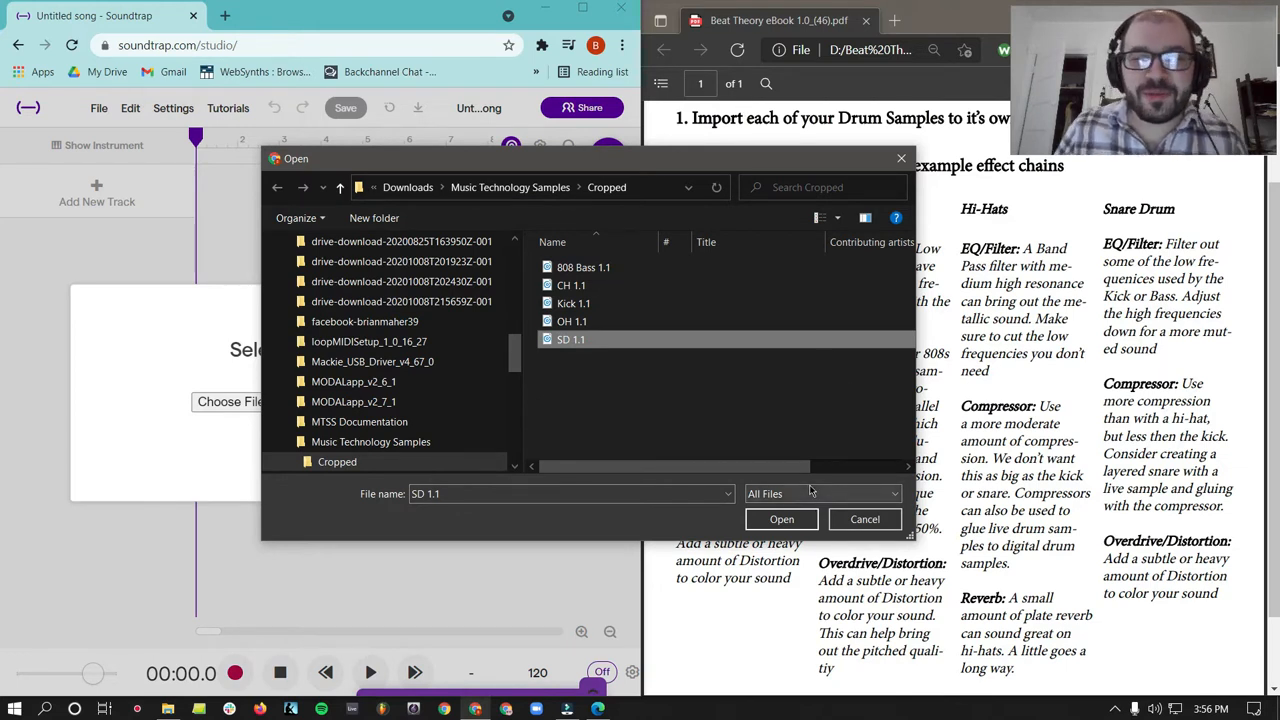
left_click(790, 519)
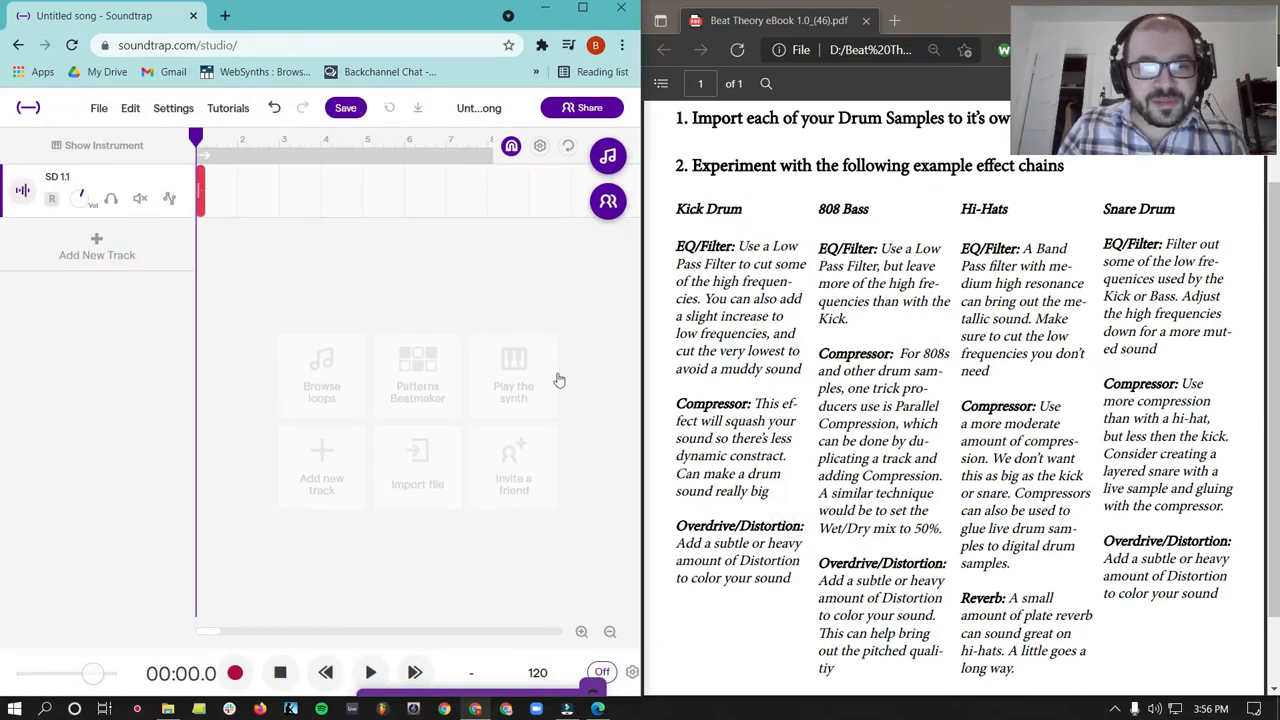
- Enable looping and shorten the loop region to the first two bars
left_click(481, 160)
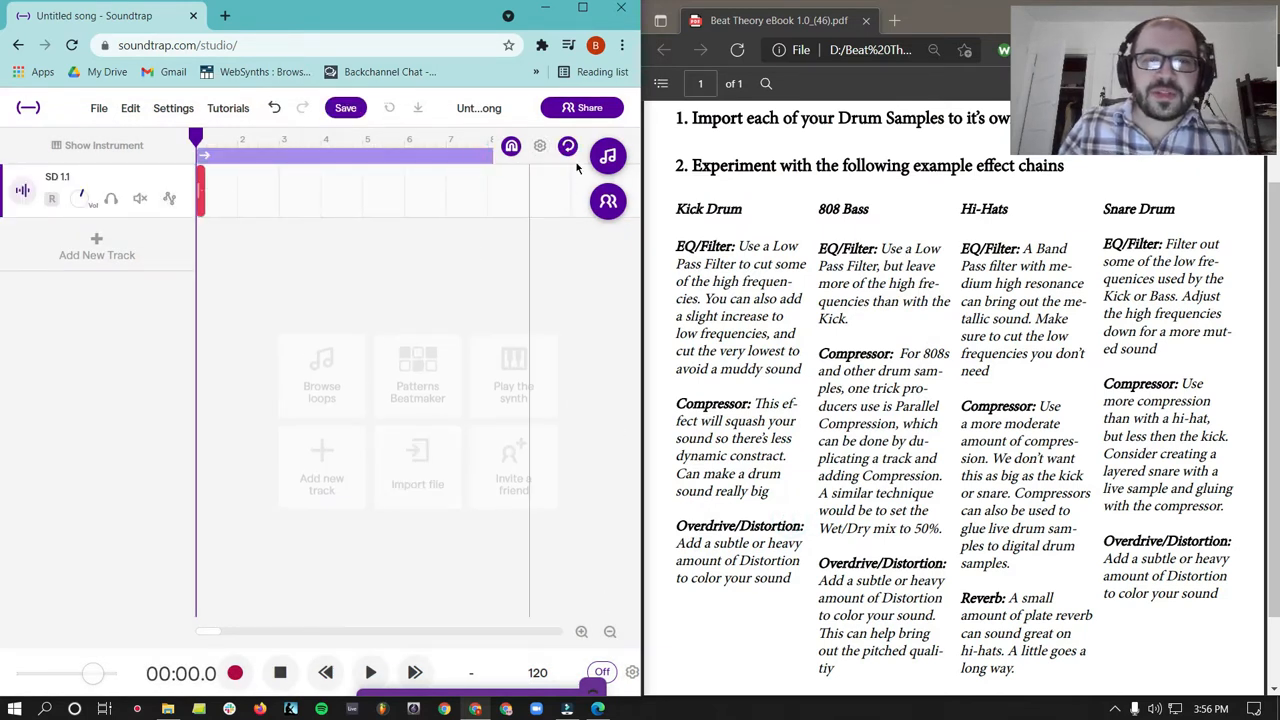
left_click(609, 632)
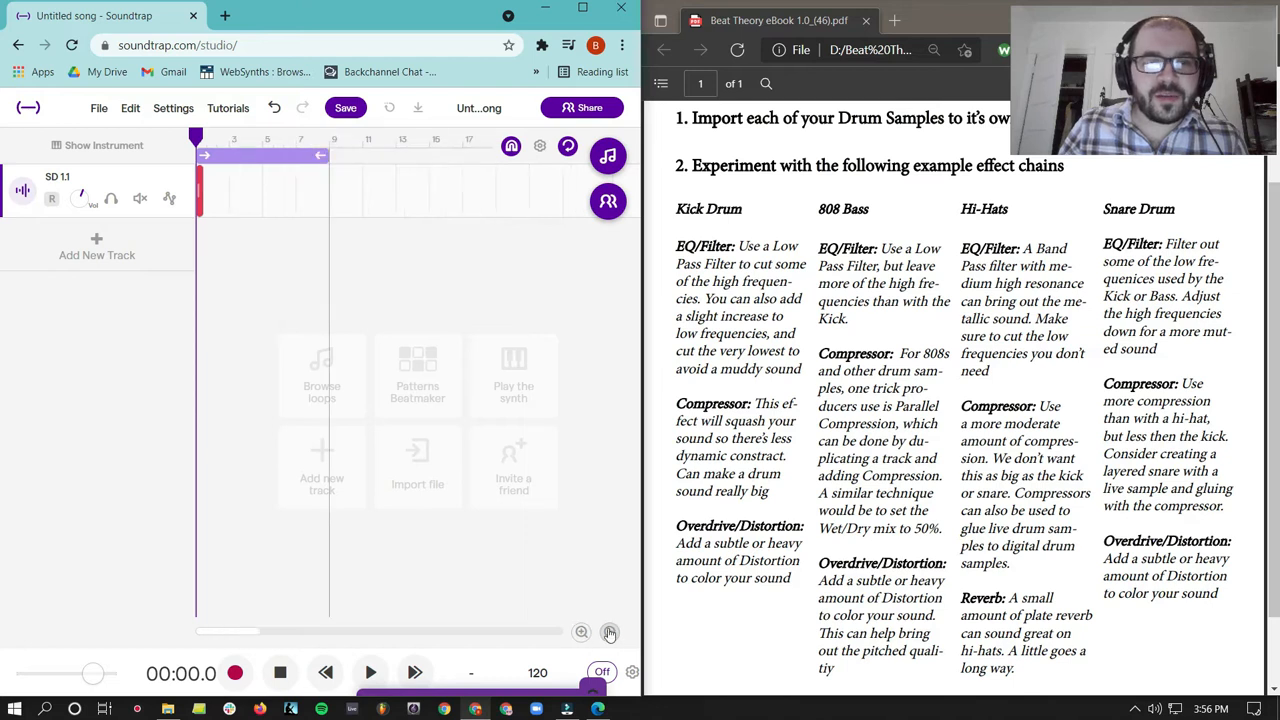
left_click_drag(322, 155, 228, 160)
- Play the imported snare clip and trim its end to about half the original length
left_click(580, 633)
left_click(580, 633)
left_click(576, 641)
left_click(576, 641)
left_click(576, 641)
left_click(576, 641)
left_click(576, 641)
left_click(576, 641)
left_click(576, 641)
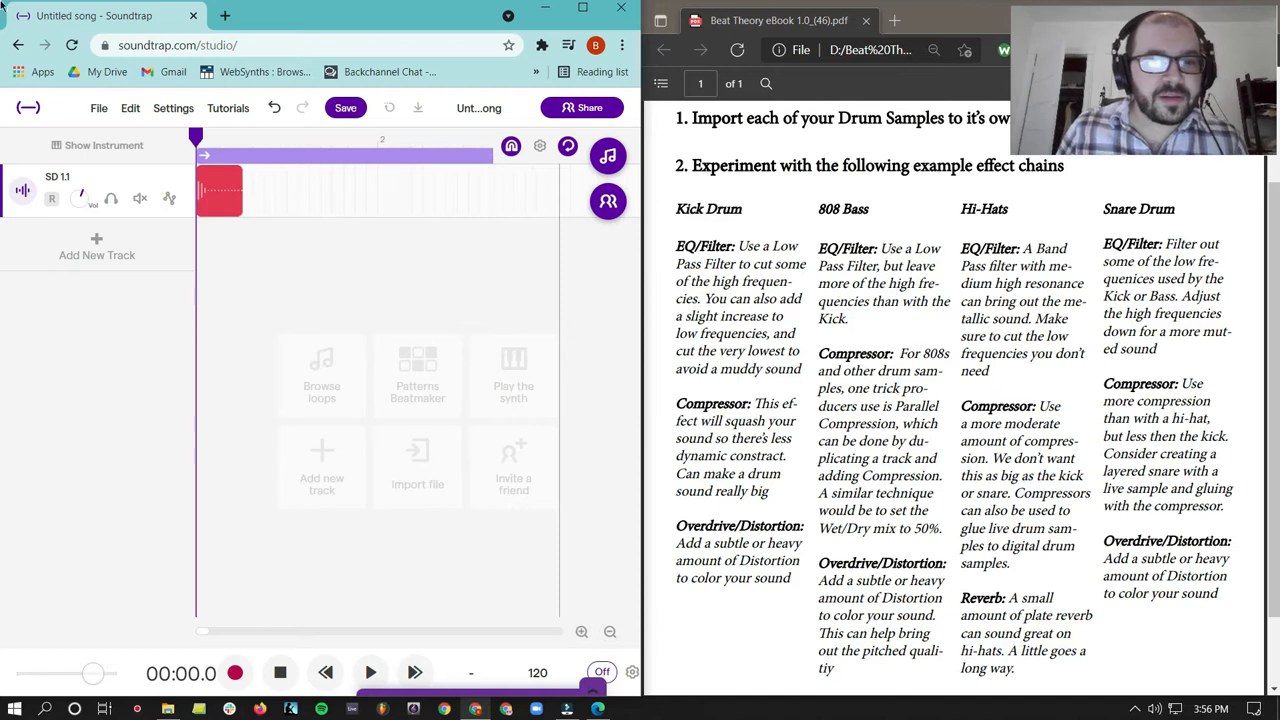
left_click(370, 672)
left_click(279, 673)
left_click_drag(240, 208, 223, 207)
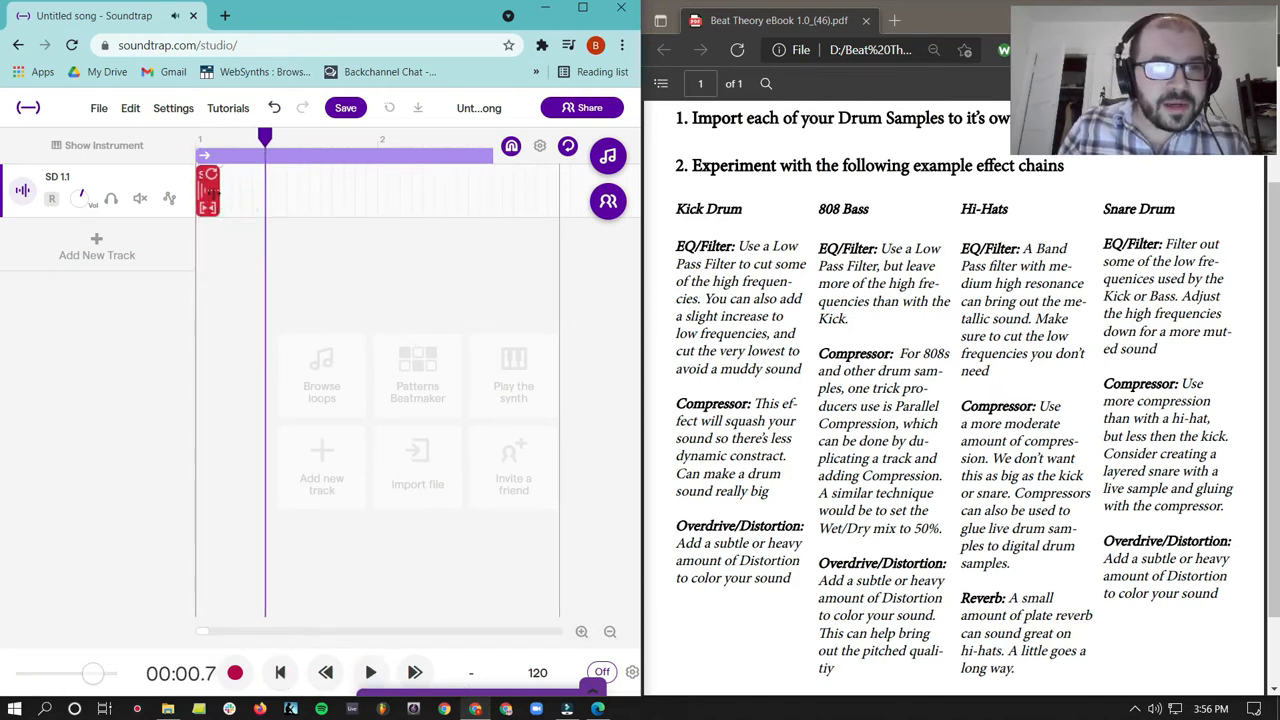
- Paste three copies of the trimmed snare clip at spaced points across bar 1 of the SD 1.1 track
left_click(231, 198)
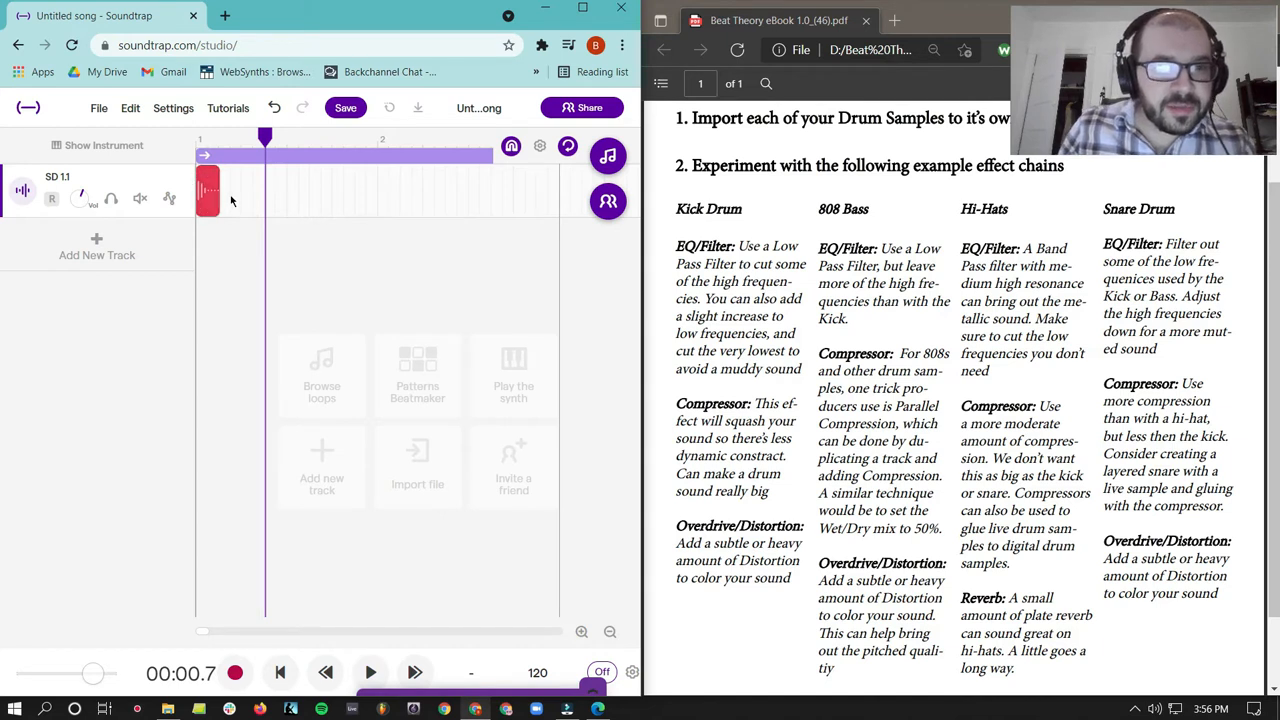
key("ctrl+v")
left_click(276, 197)
key("ctrl+v")
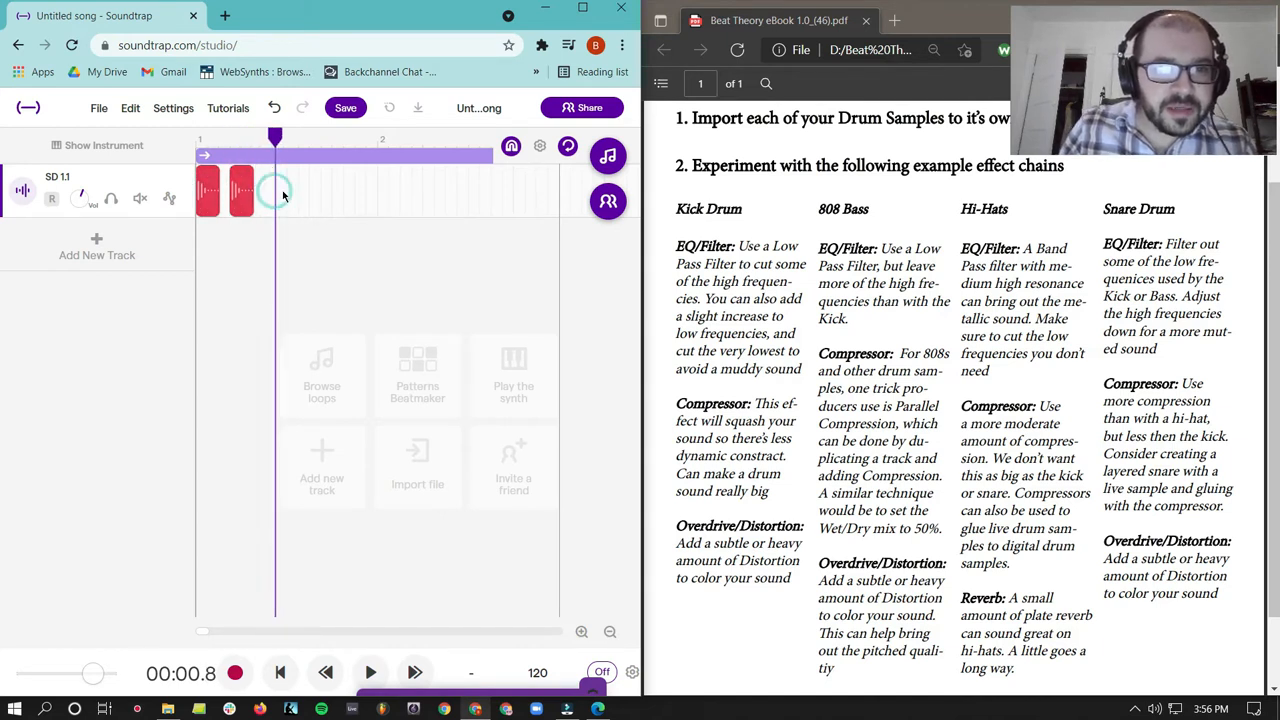
left_click(322, 190)
key("ctrl+v")
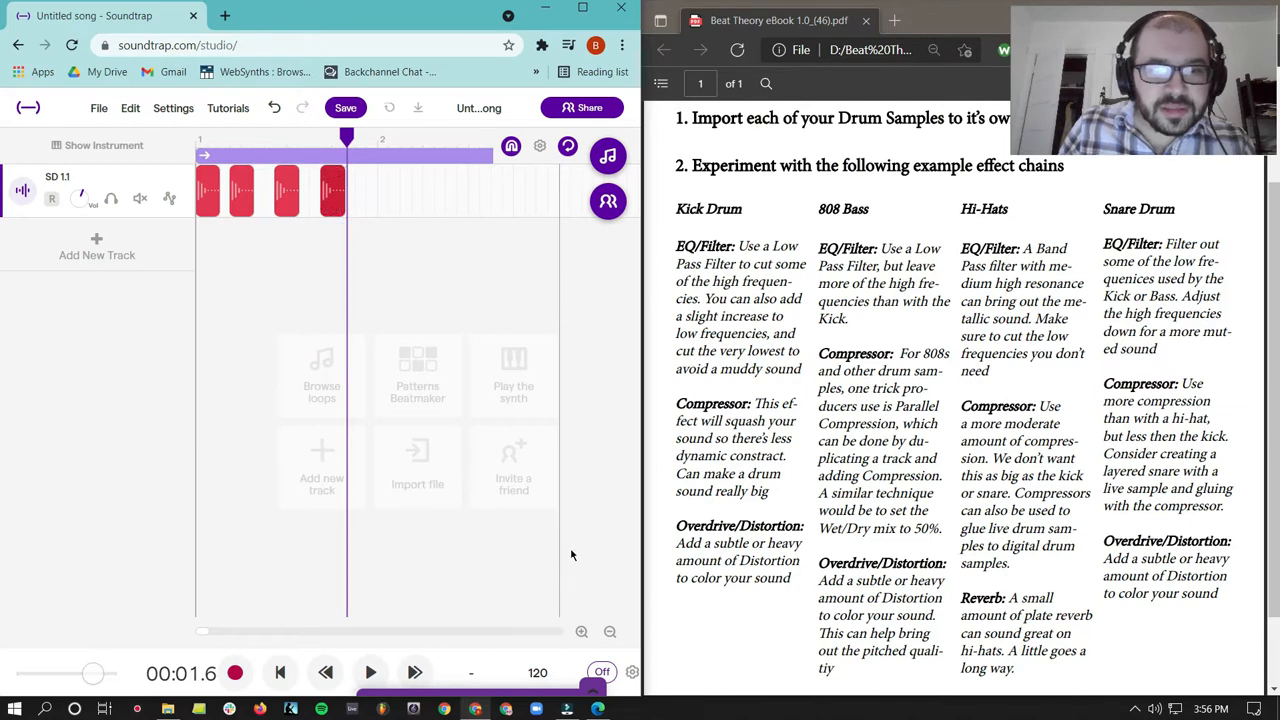
- Shorten the fourth snare clip and paste a copy against its end to make a quick double hit
left_click(581, 632)
left_click(422, 199)
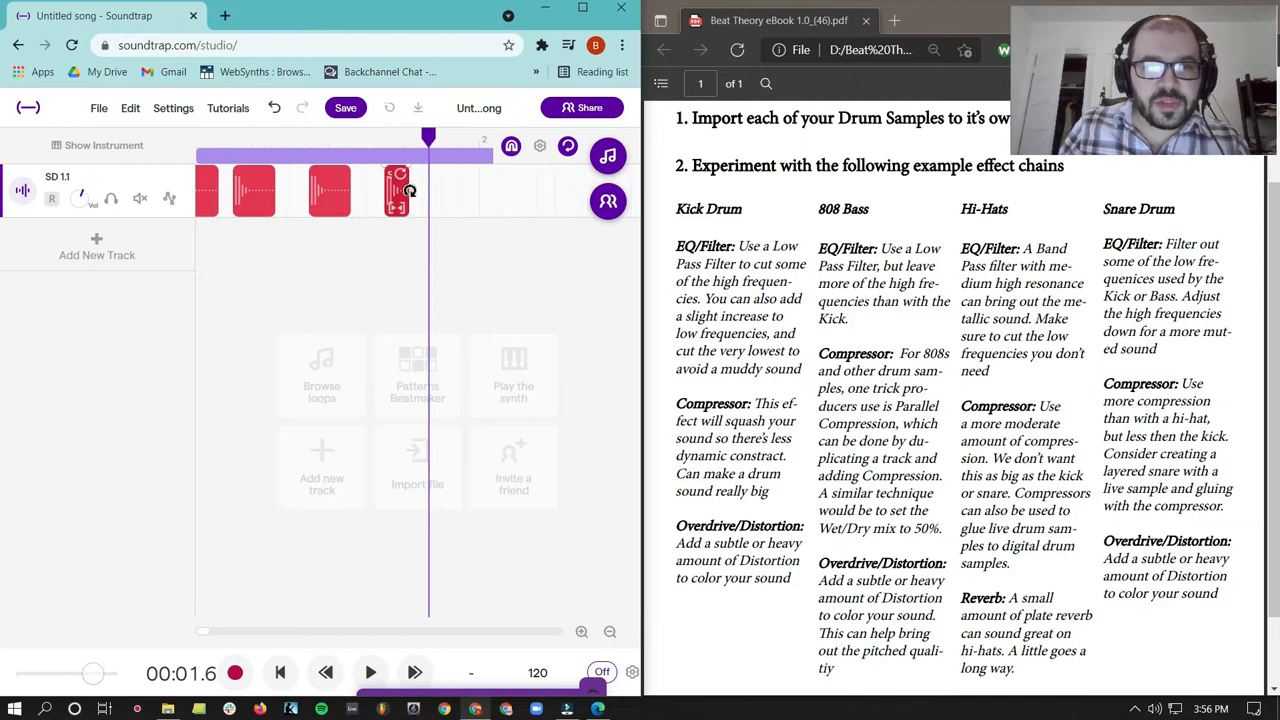
left_click(411, 197)
left_click(406, 224)
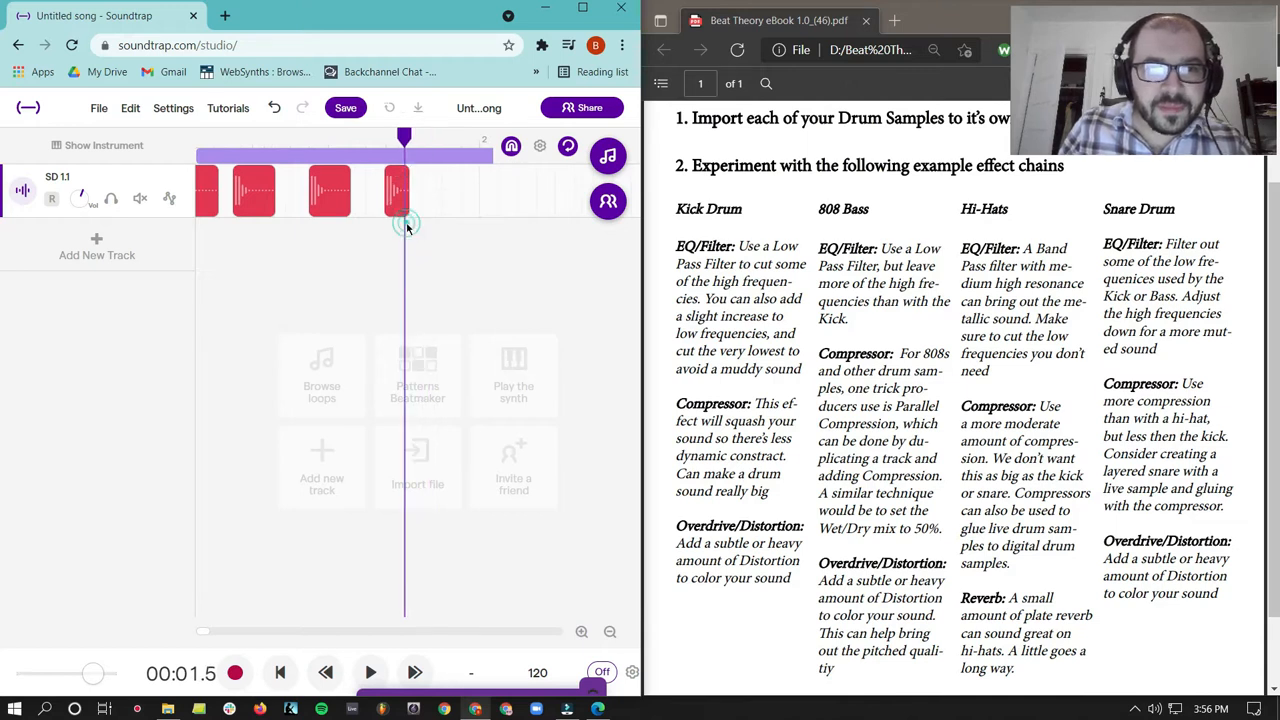
key("ctrl+v")
- Choose the 1/16 grid size and paste further short snare hits from the end of bar 1 through bar 2
left_click(540, 148)
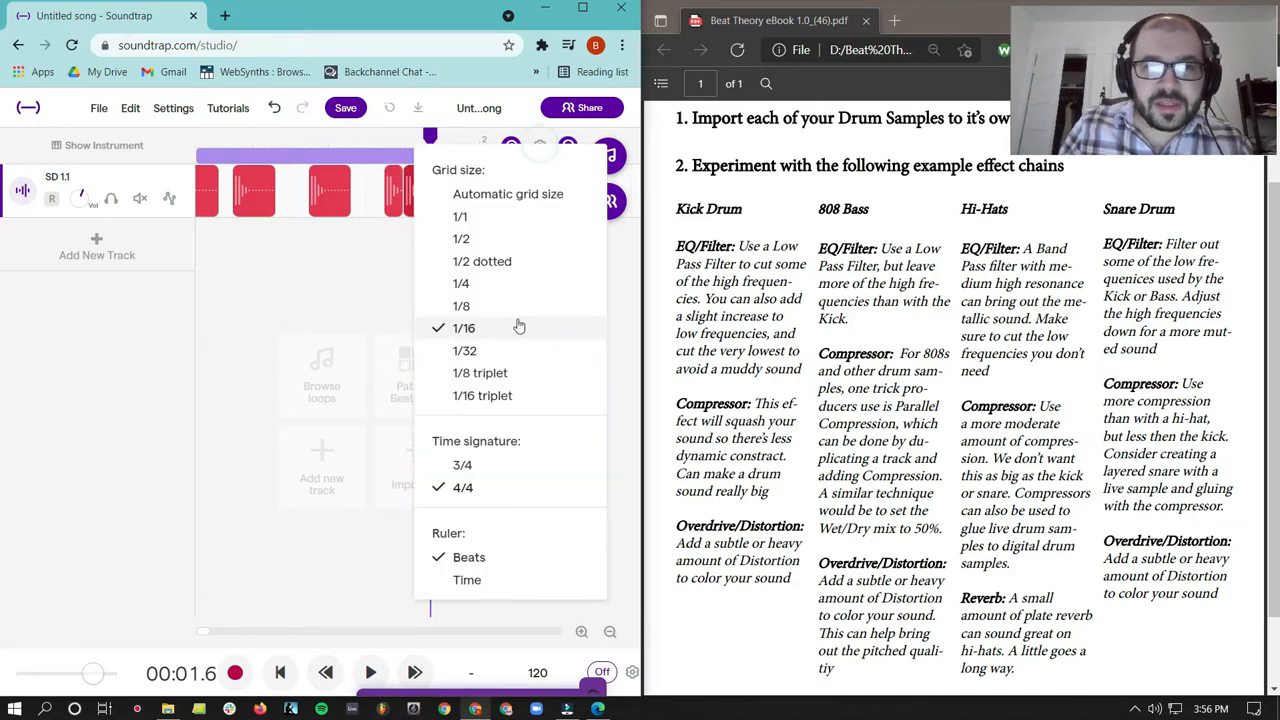
left_click(511, 331)
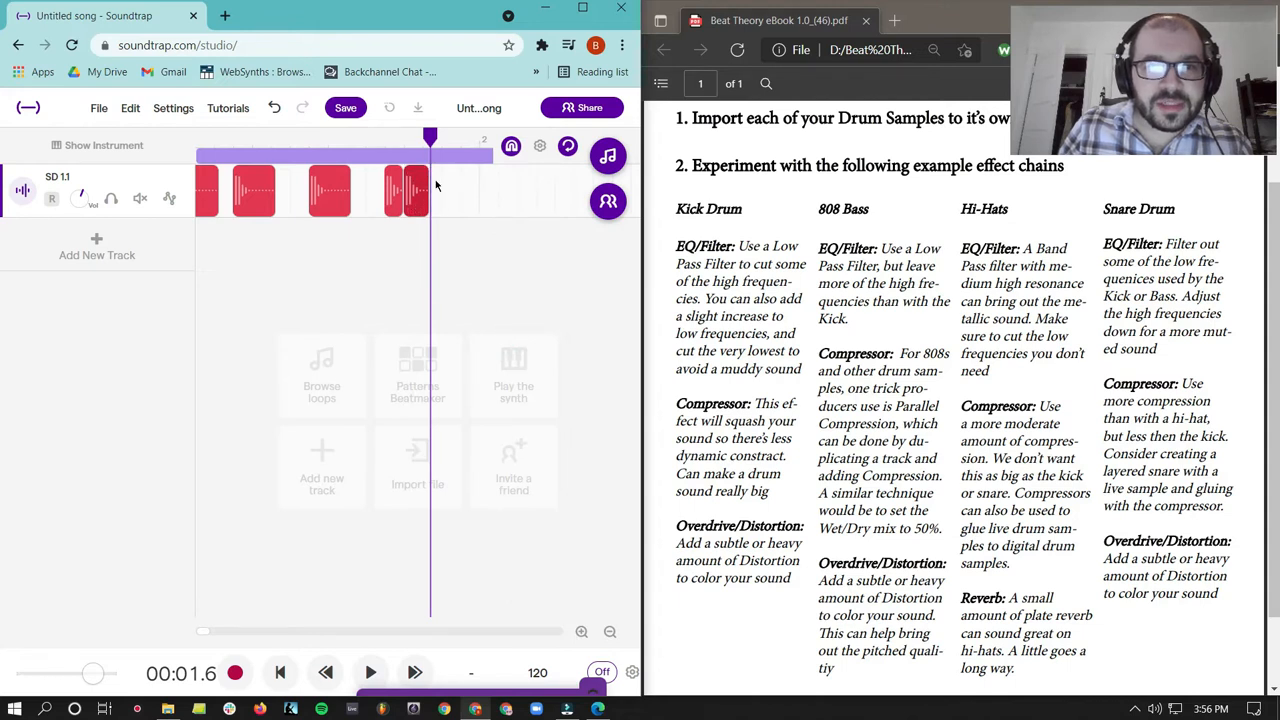
key("ctrl+v")
left_click(610, 634)
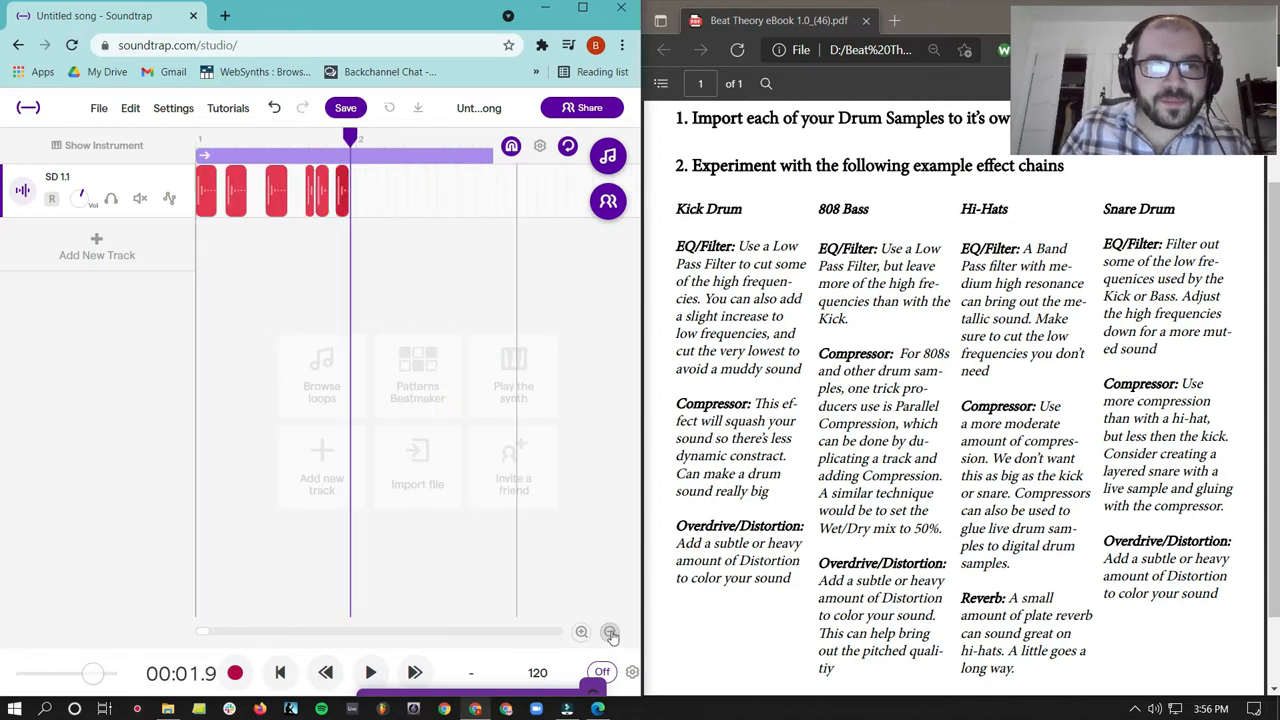
key("ctrl+v")
key("ctrl+v")
key("ctrl+v")
key("ctrl+v")
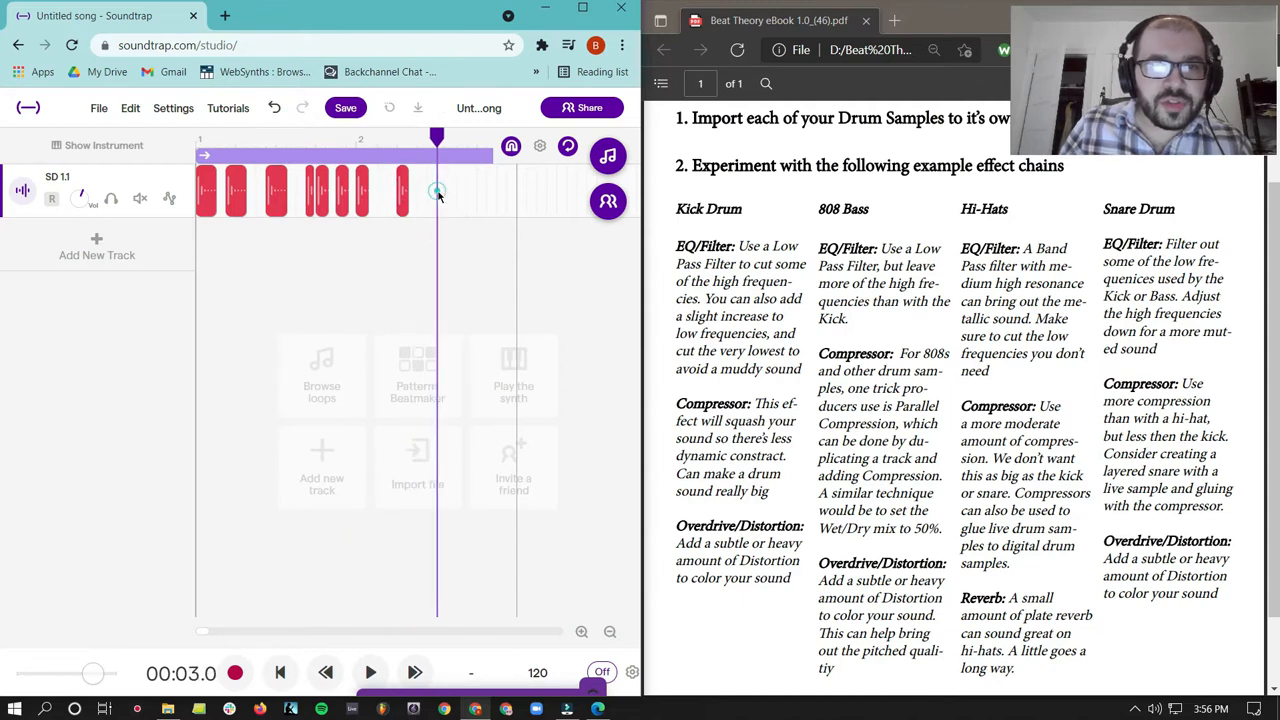
- Play the looped two-bar snare pattern from the beginning
left_click(610, 632)
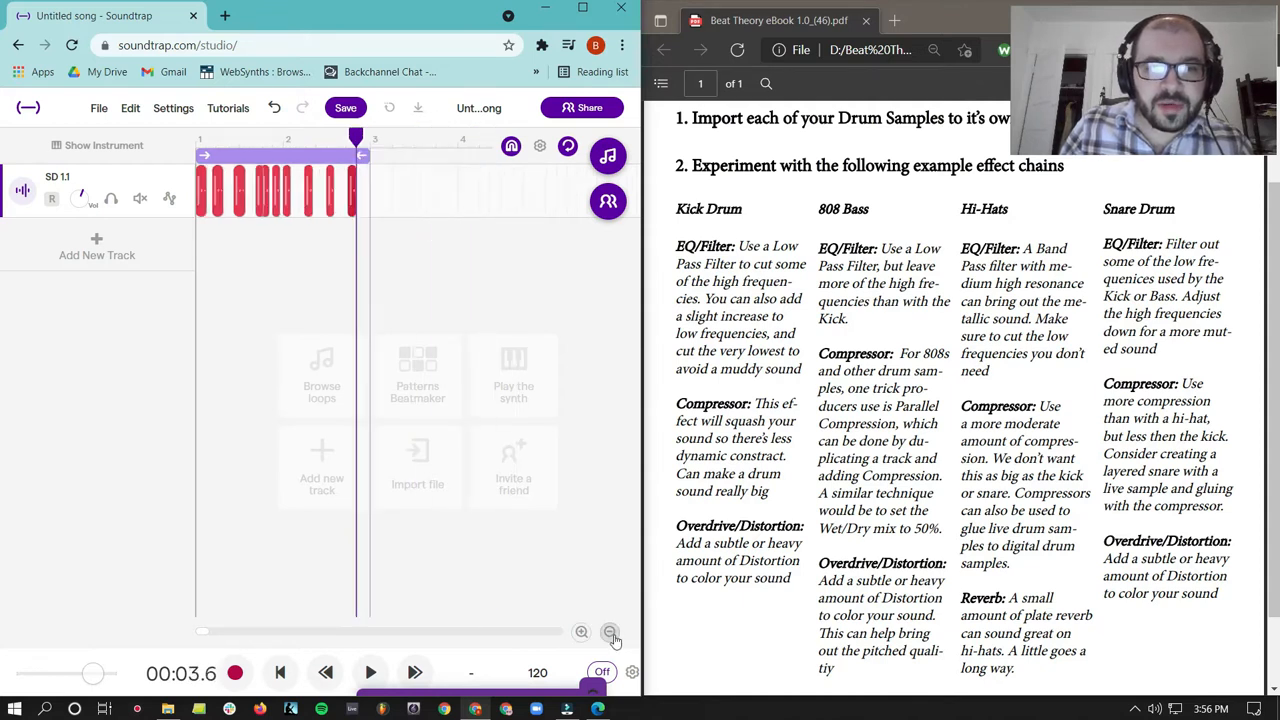
left_click(280, 672)
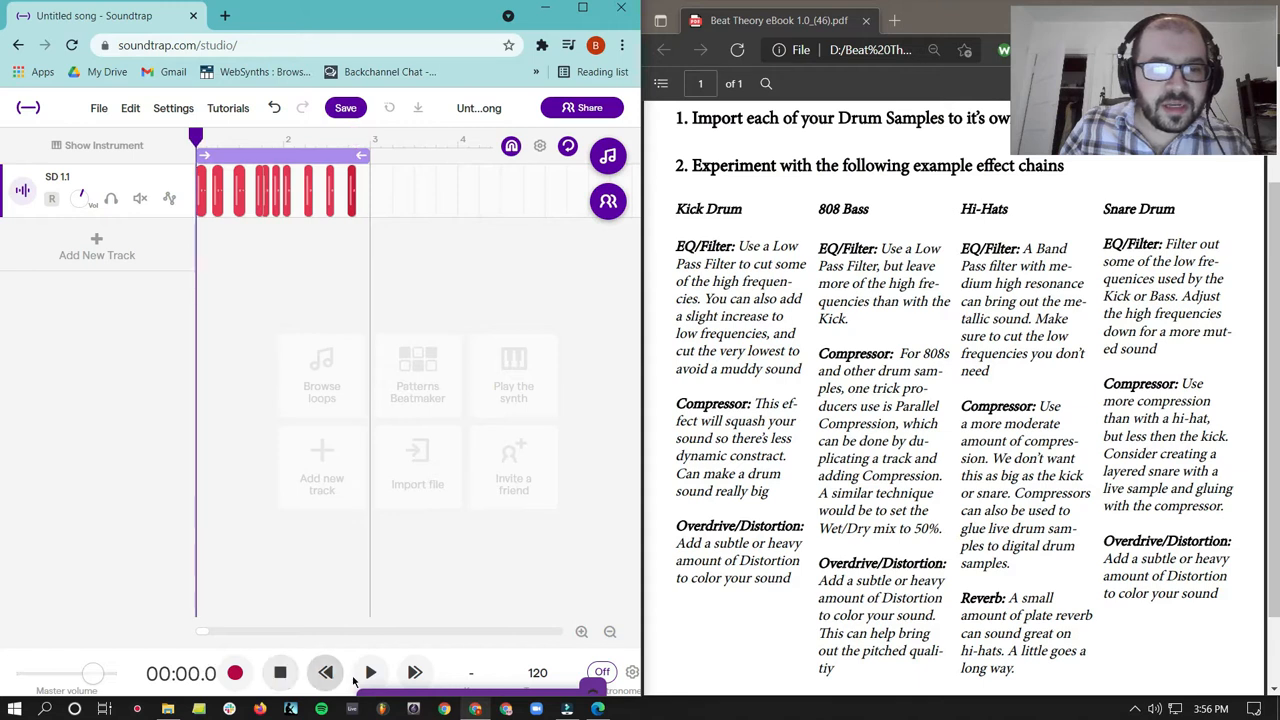
left_click(370, 672)
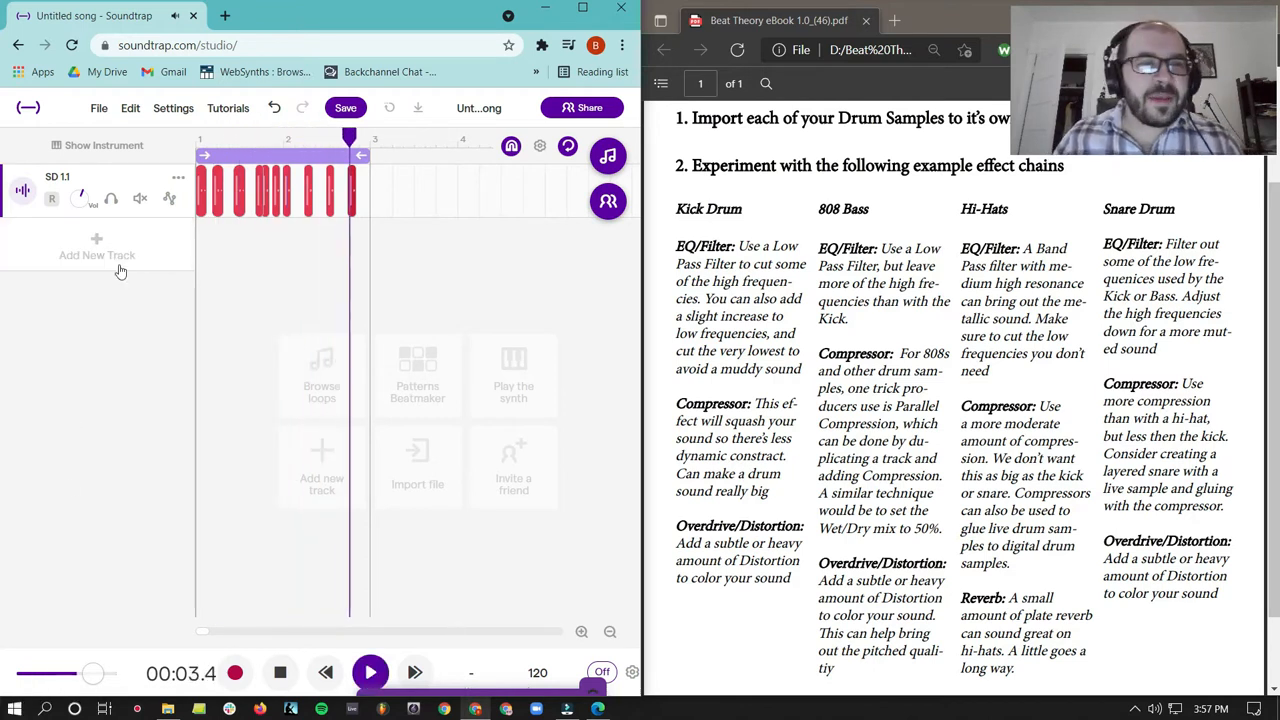
- Add a Parametric Eq effect to the SD 1.1 track
left_click(21, 187)
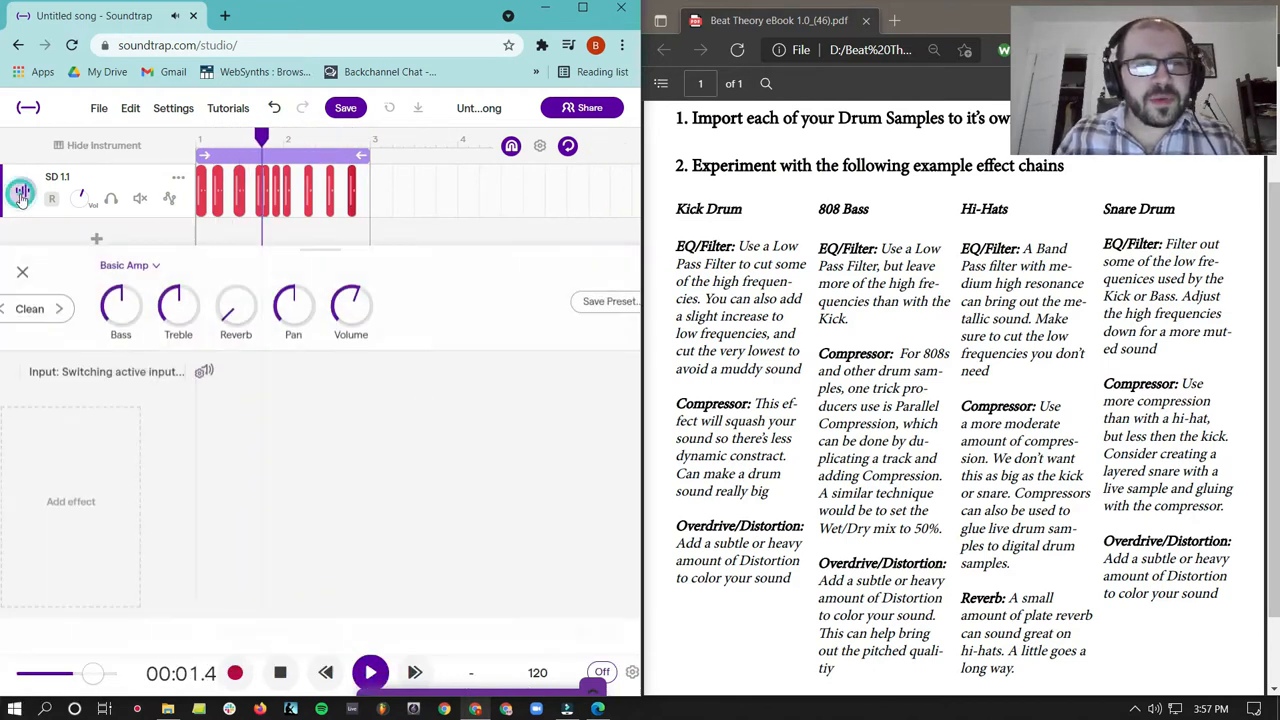
left_click(109, 501)
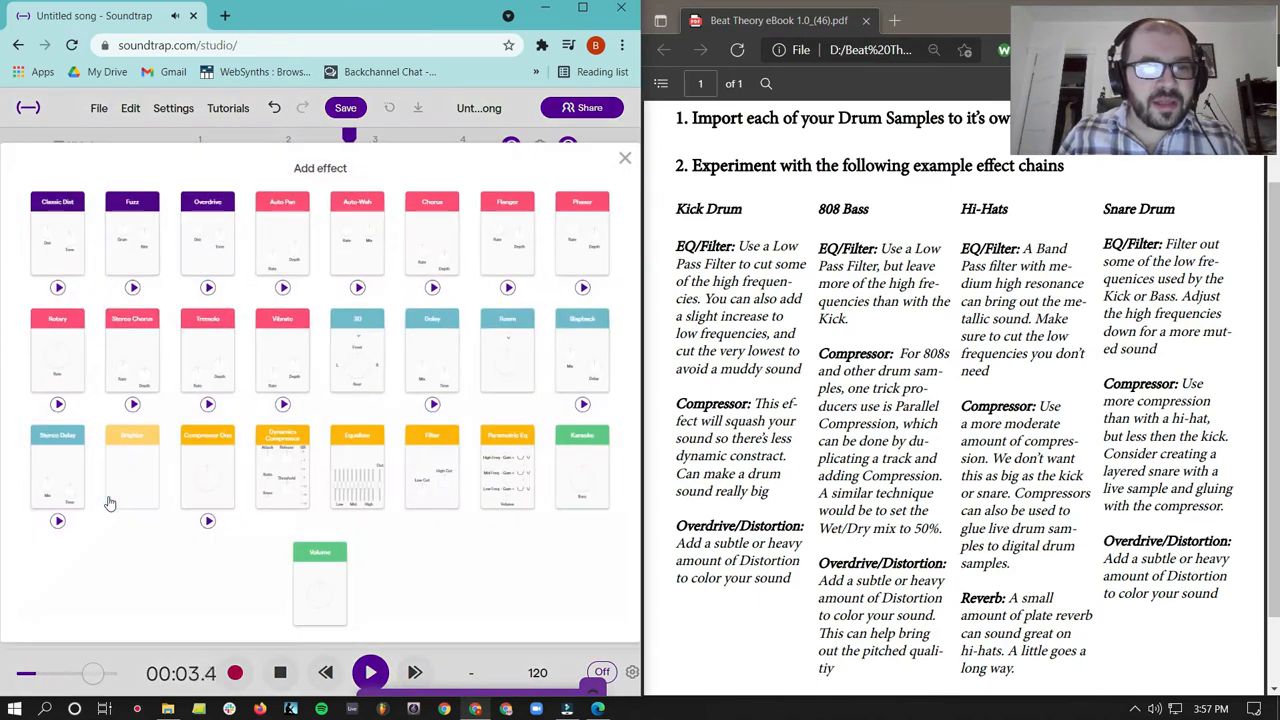
left_click(523, 466)
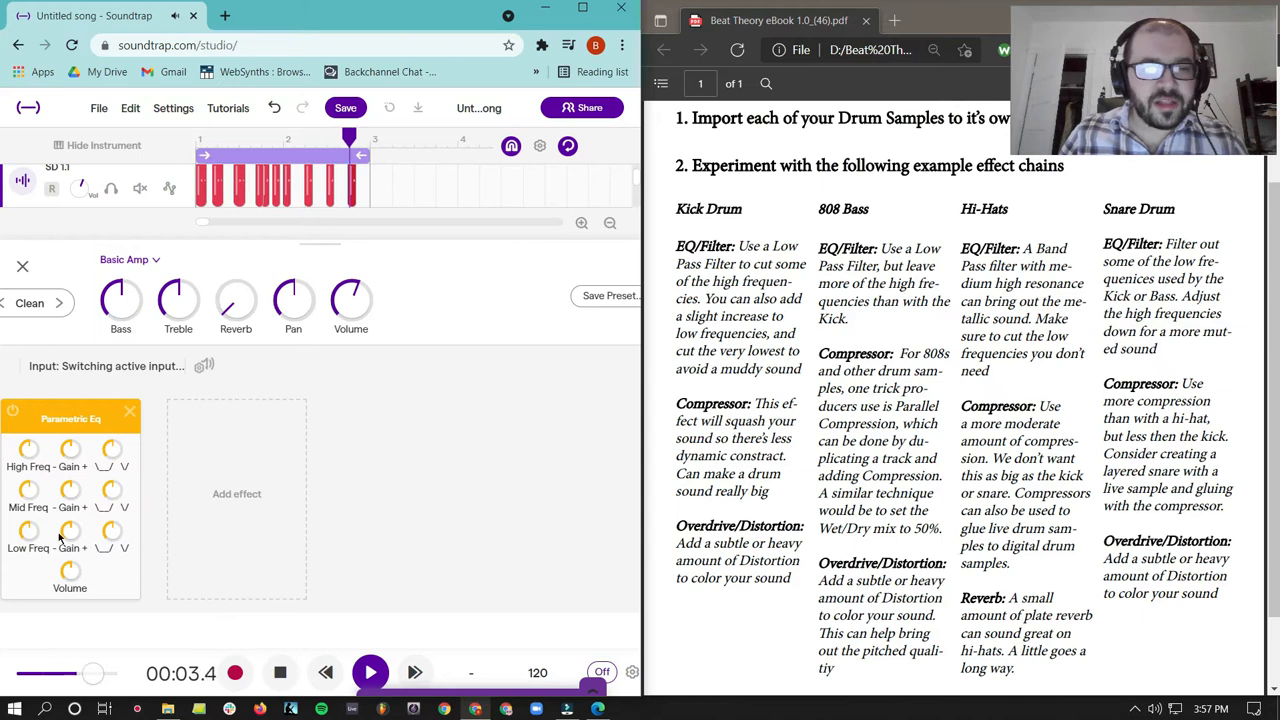
- Raise the Parametric Eq's low frequency and cut the low gain, comparing the sound with the effect bypassed
left_click_drag(69, 533, 118, 308)
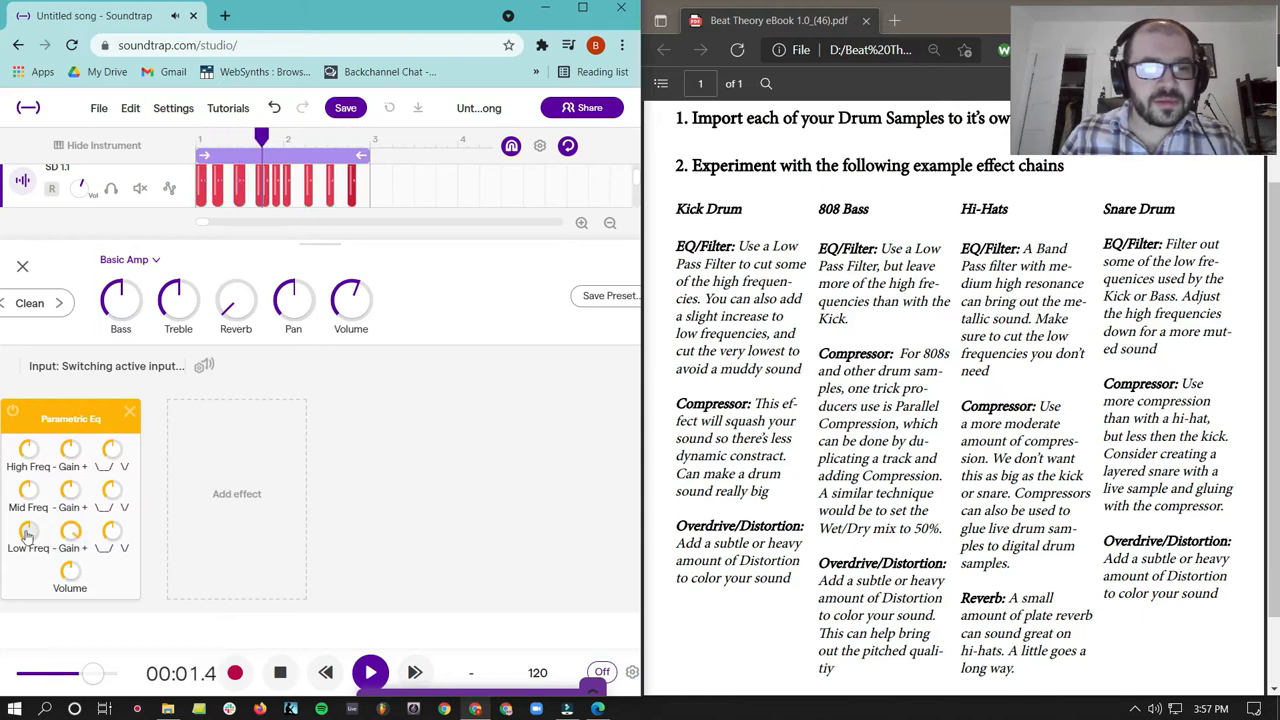
left_click_drag(26, 531, 44, 444)
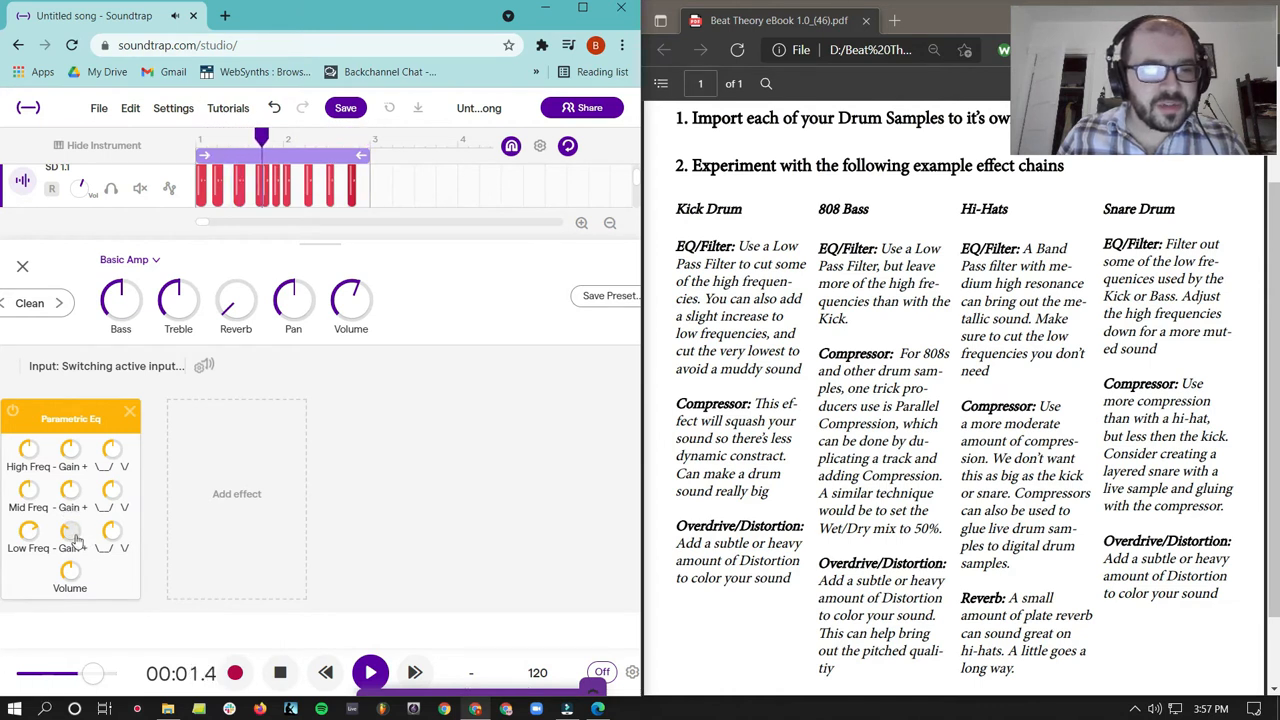
left_click(17, 412)
left_click(17, 412)
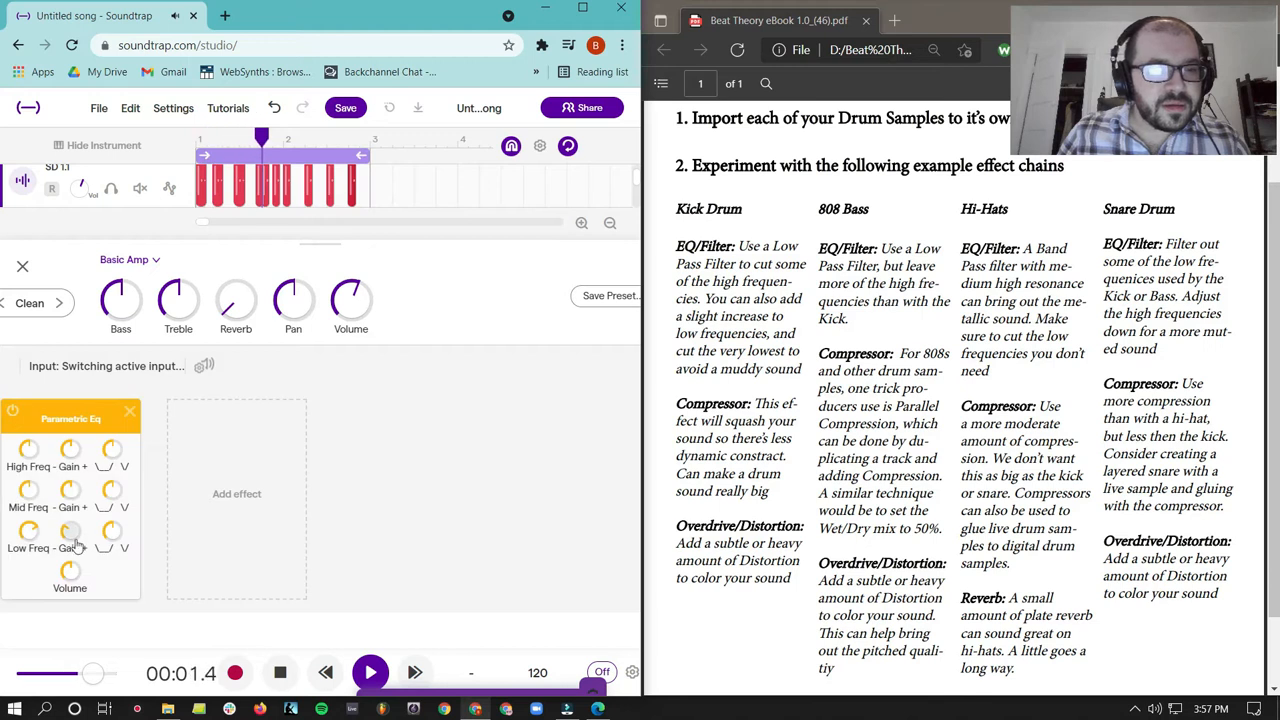
- Lower the EQ's high frequency with a slight gain boost, maximize the mid frequency with reduced gain, and compare against bypass
left_click_drag(74, 545, 74, 551)
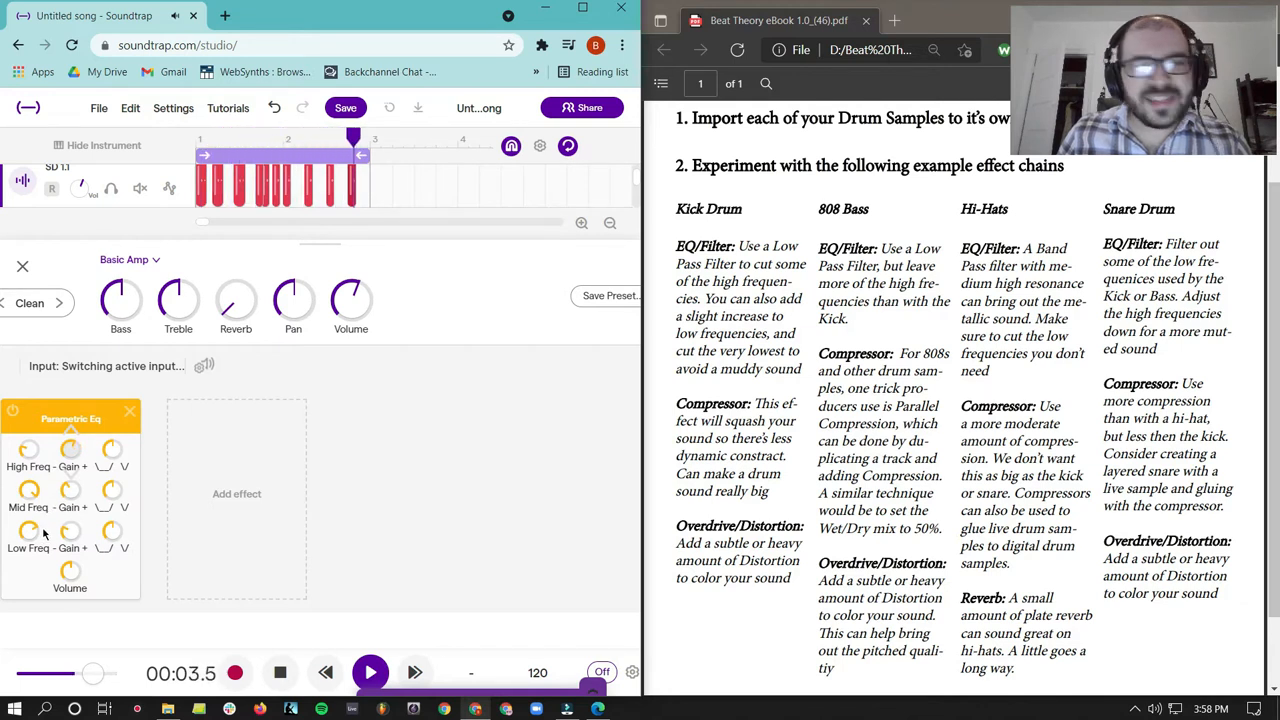
left_click(14, 416)
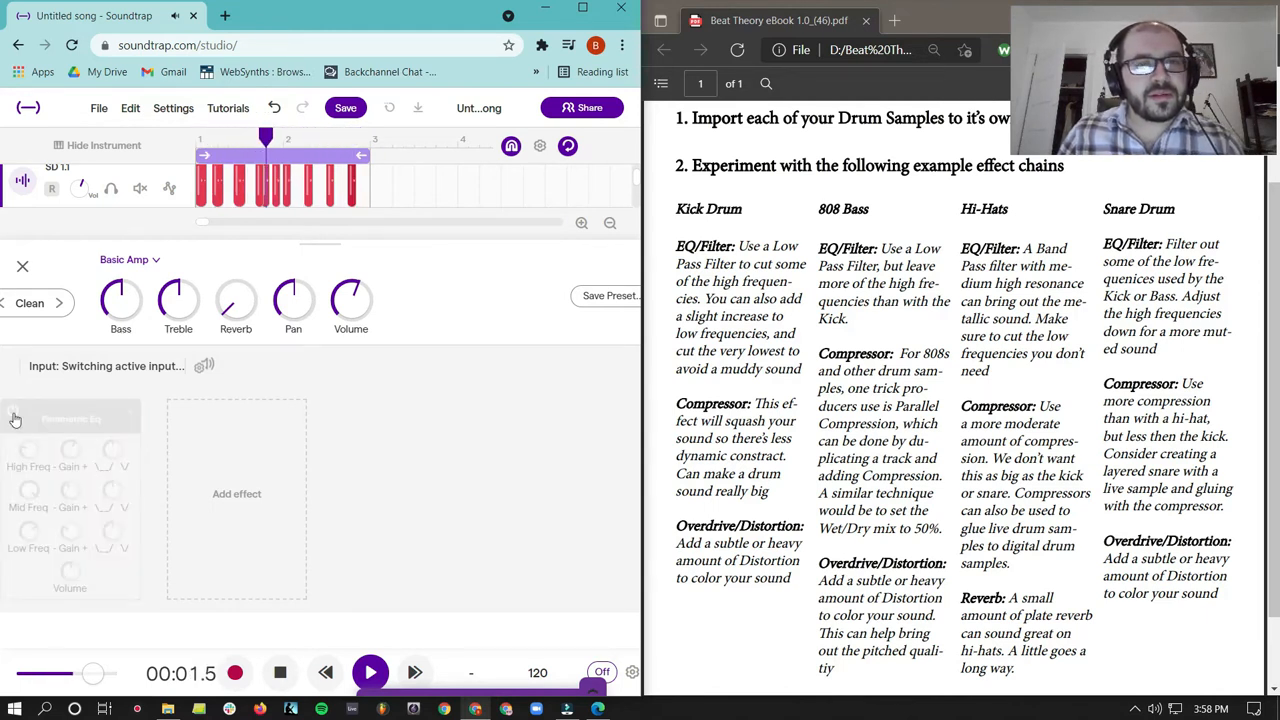
left_click(14, 416)
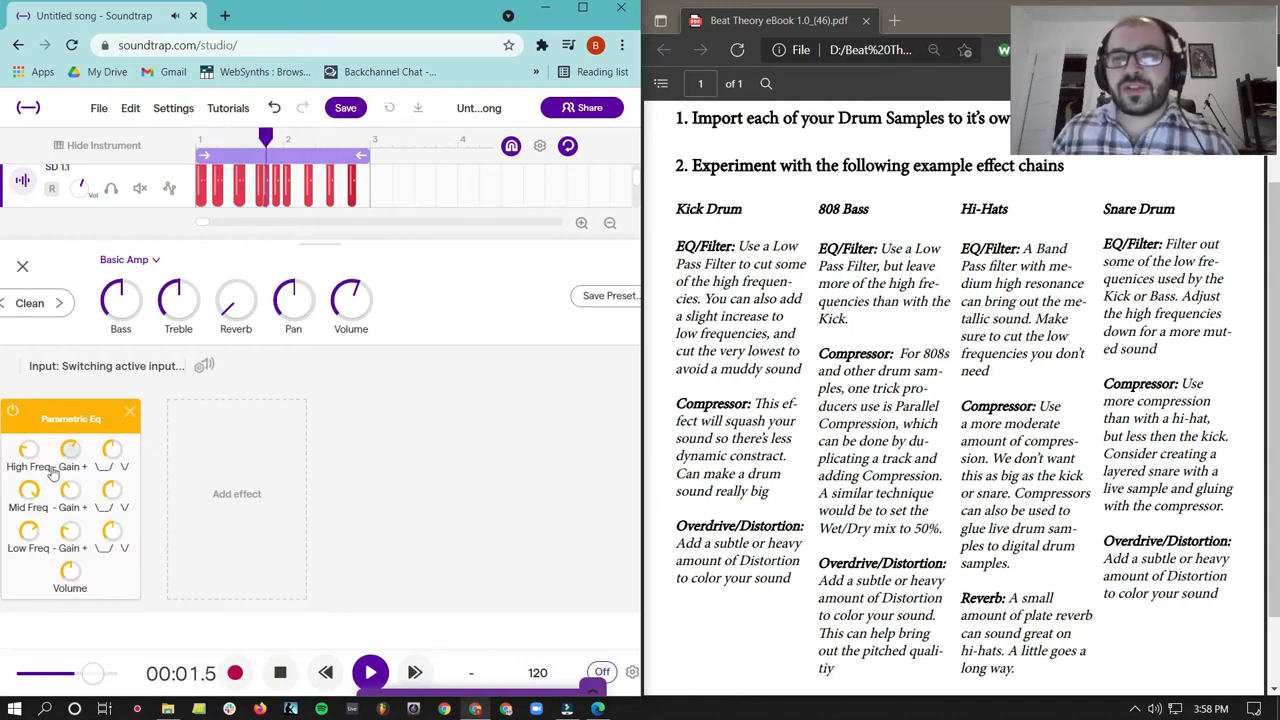
- Add Compressor One and Volume effects after the Parametric Eq on the snare track
left_click(236, 487)
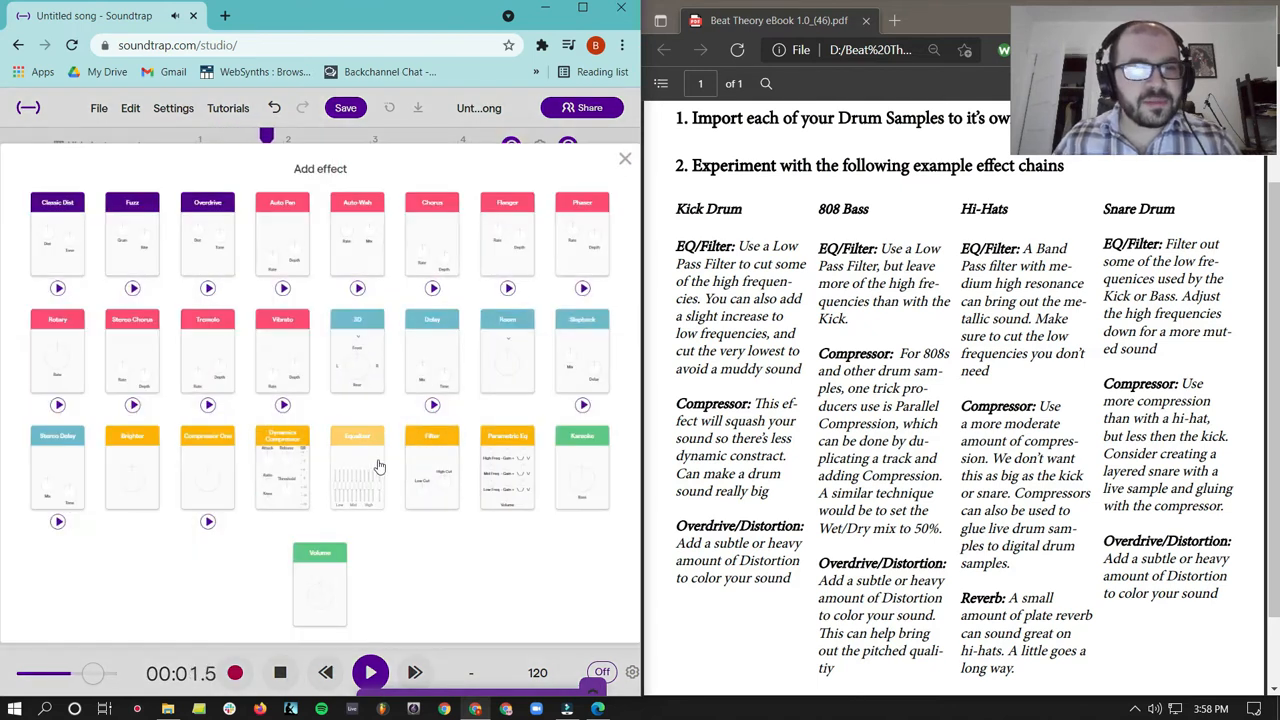
left_click(230, 481)
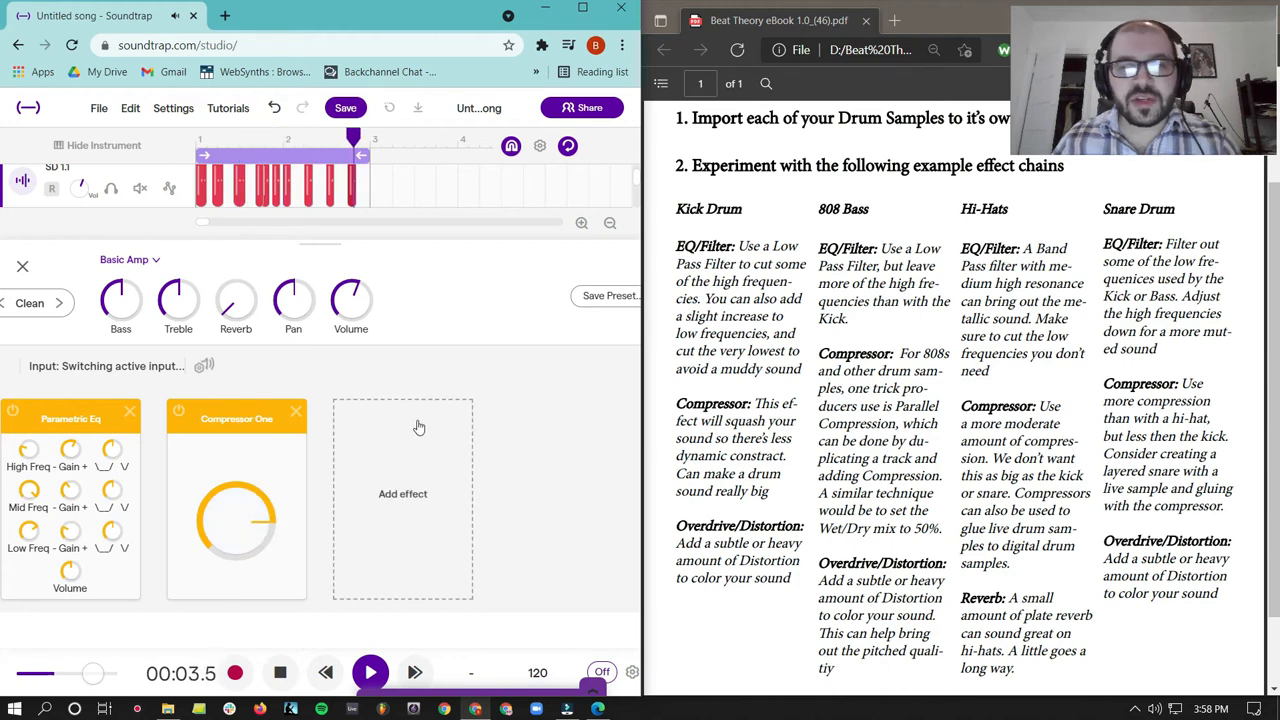
left_click(406, 460)
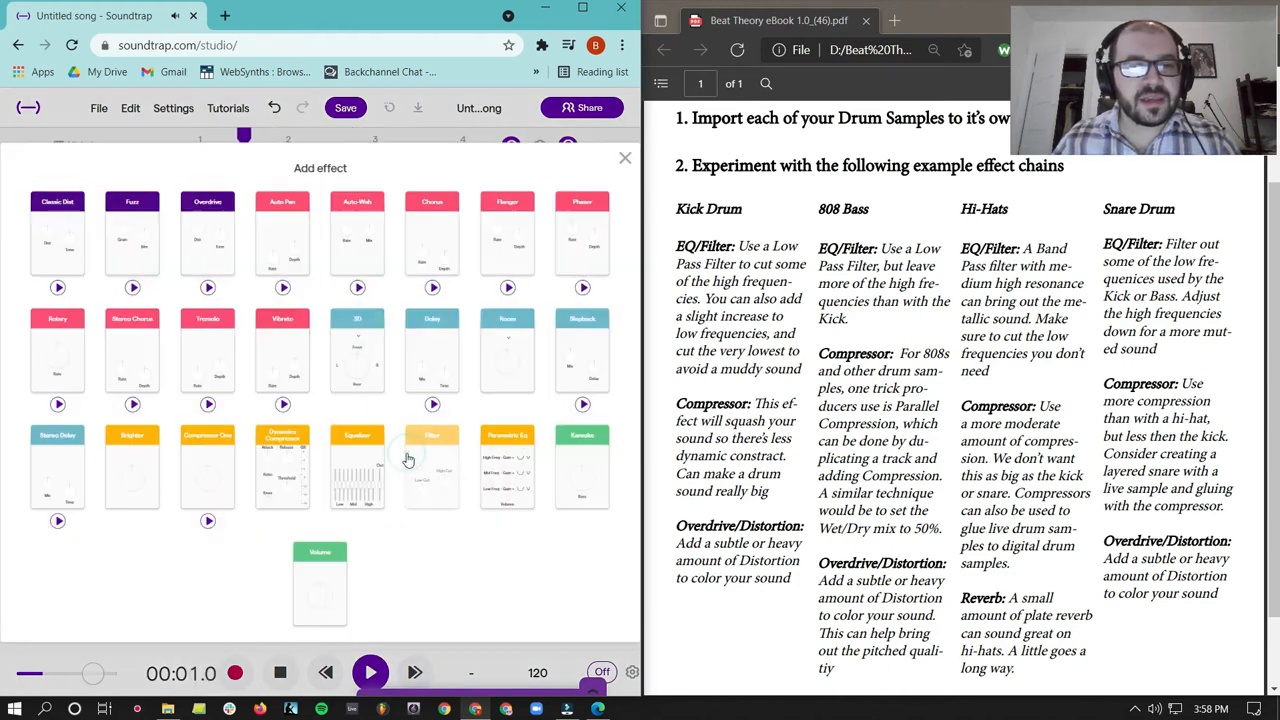
left_click(323, 602)
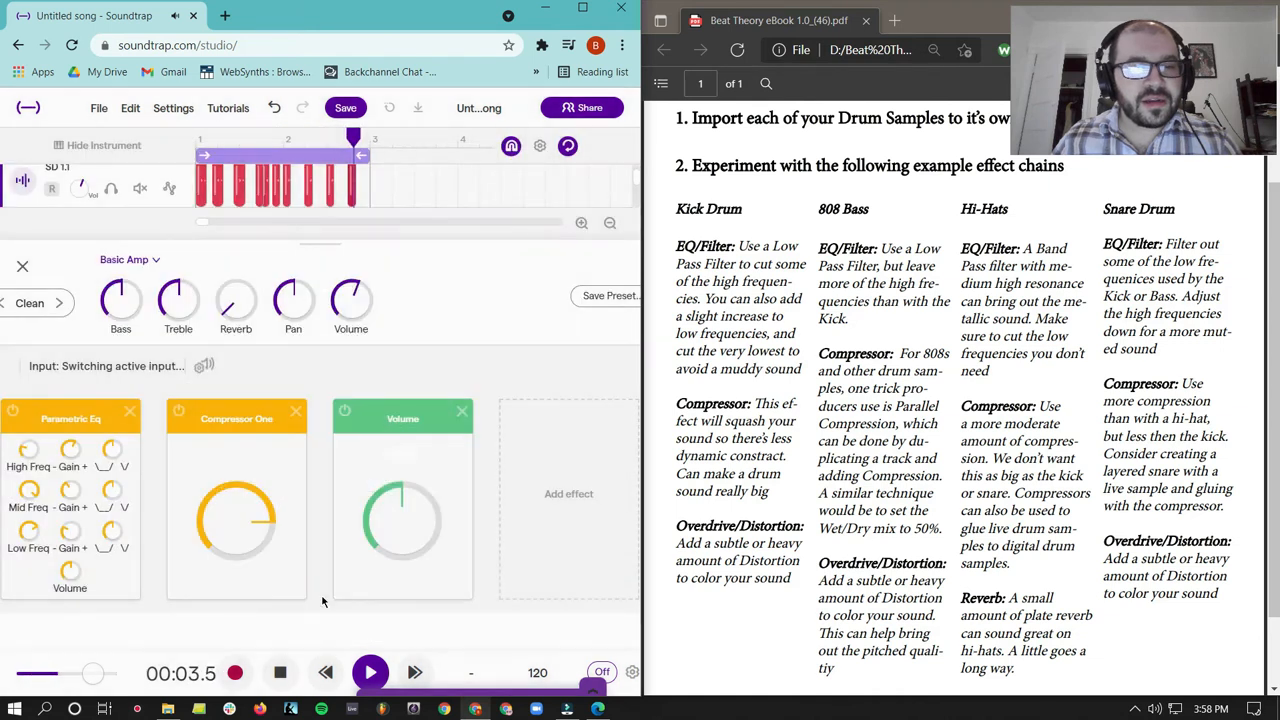
- Compare the snare with Compressor One bypassed, and raise the Volume effect's level to about three quarters or more
left_click(180, 412)
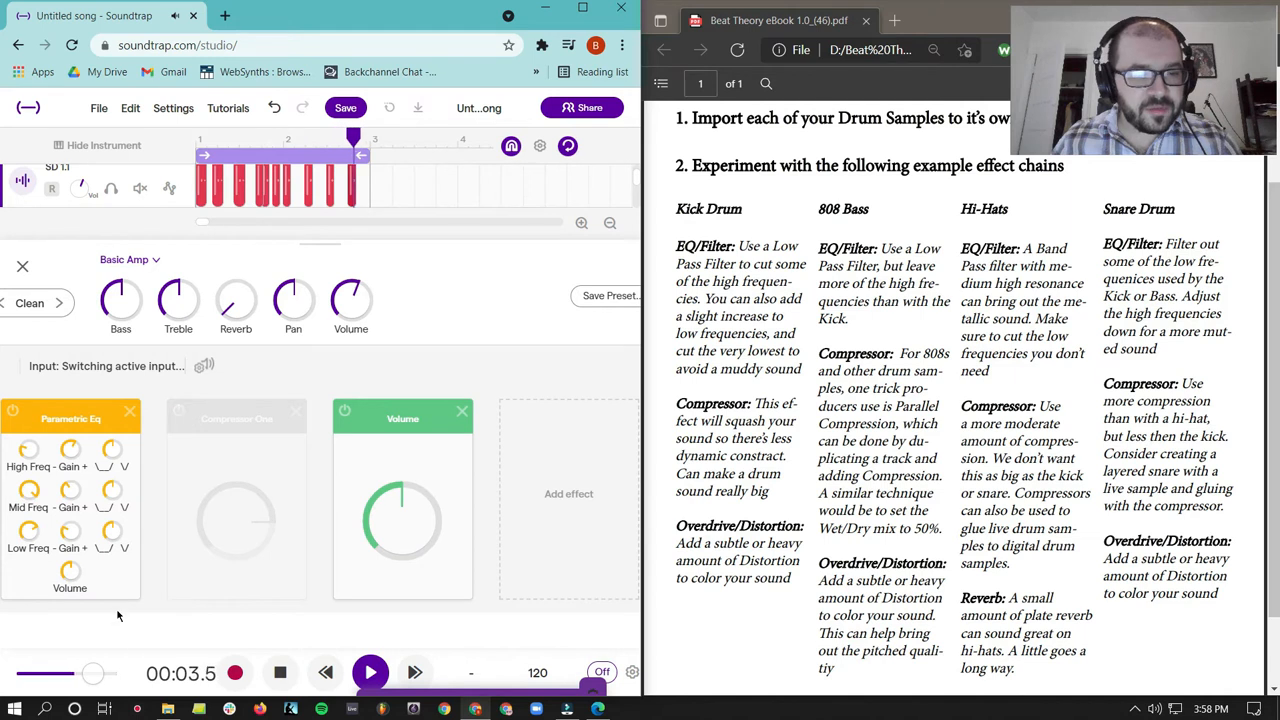
left_click(178, 412)
left_click_drag(414, 534, 418, 498)
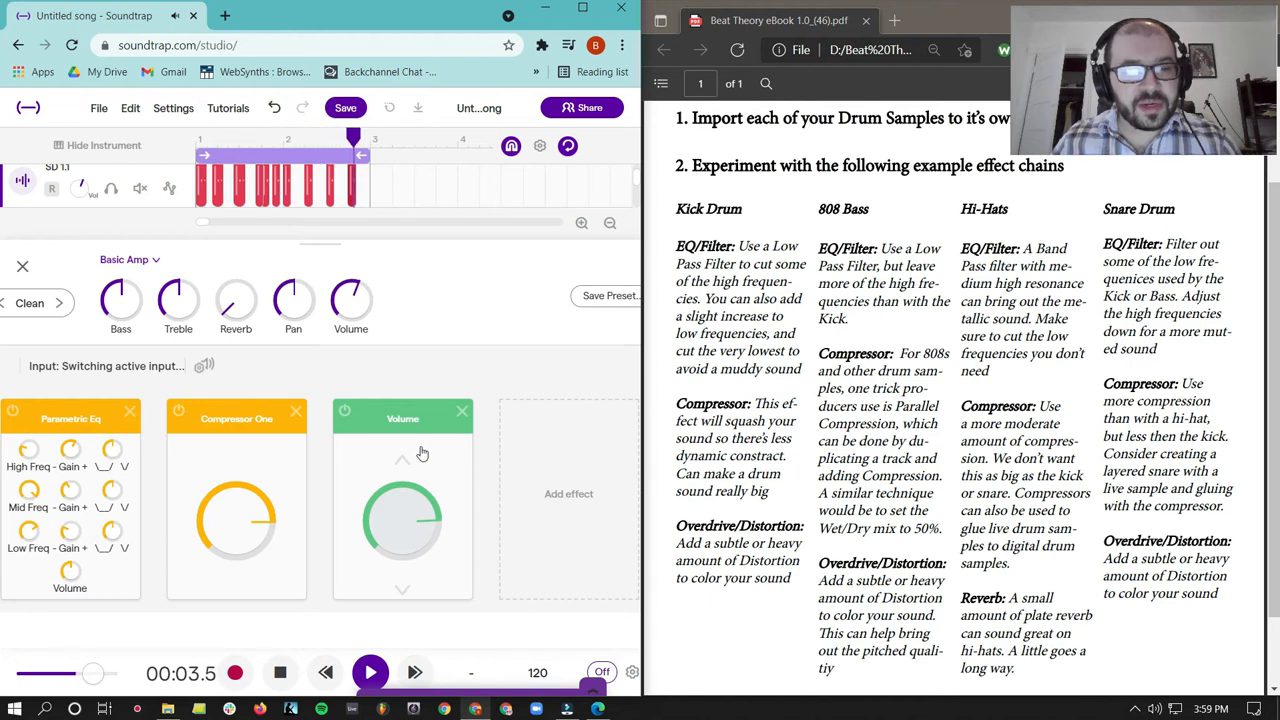
- Try an Overdrive effect after the Volume effect with different distortion and tone amounts, and remove it from the chain
left_click(560, 456)
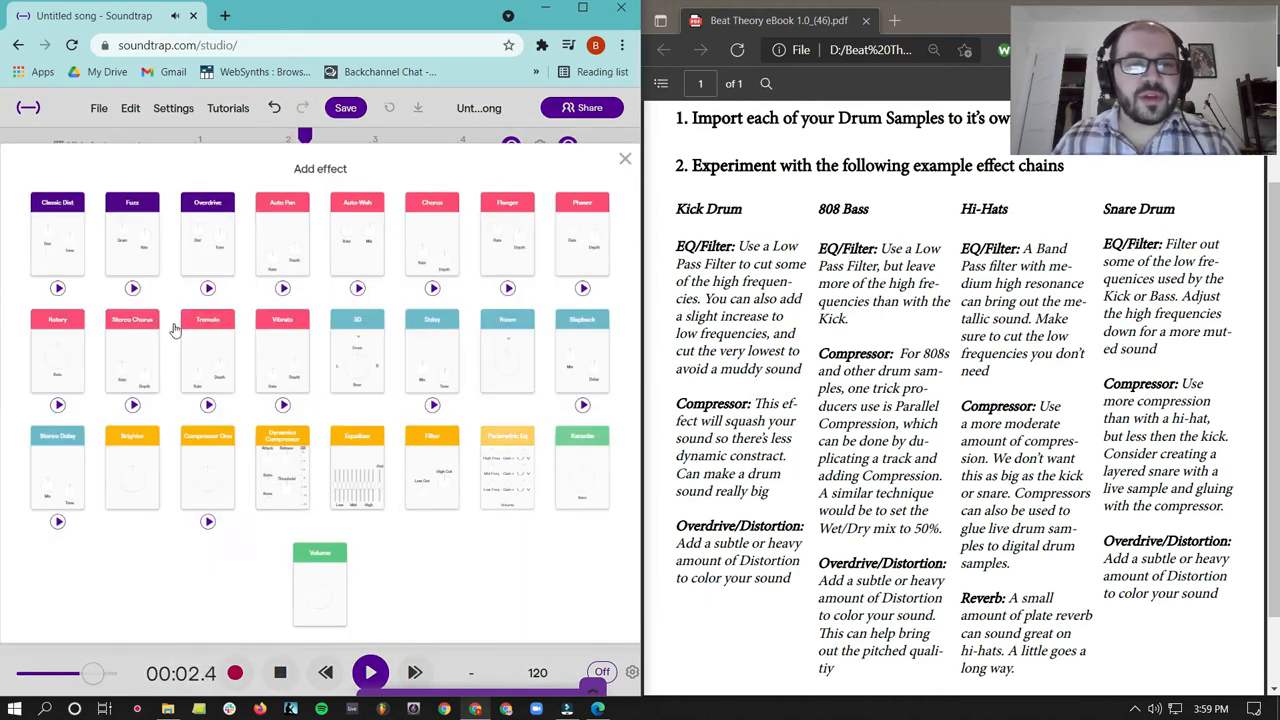
left_click(193, 243)
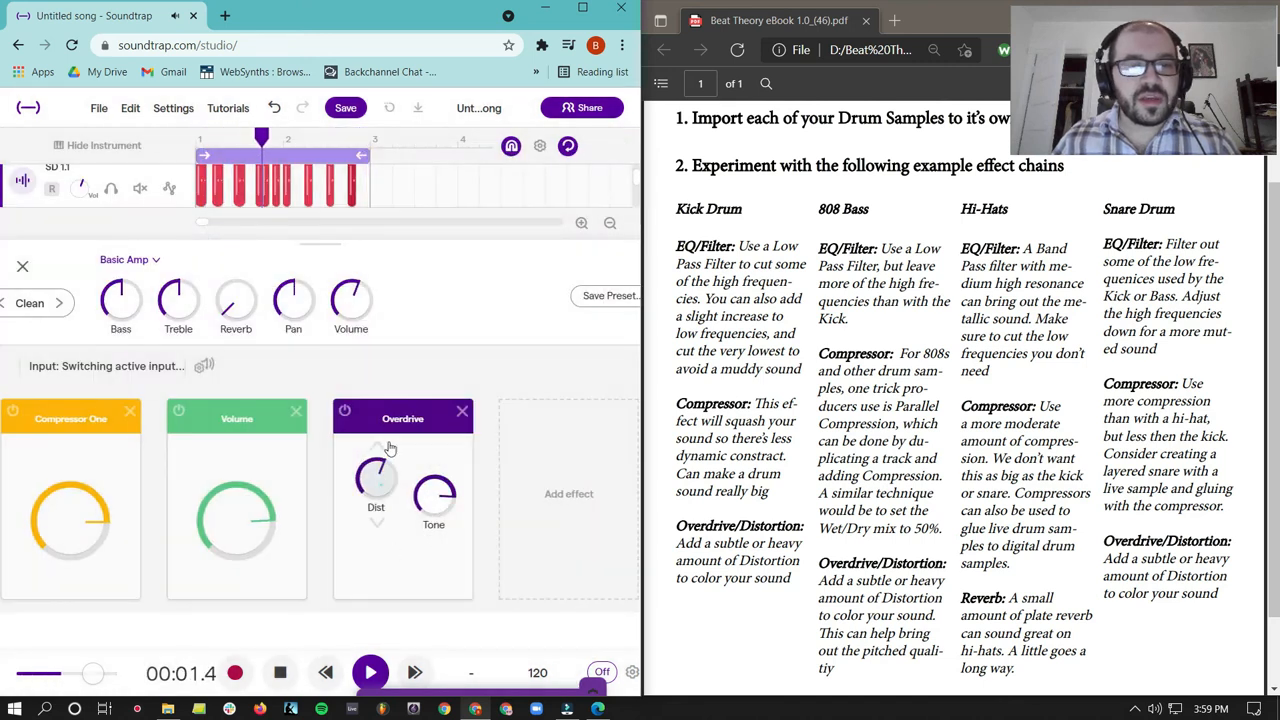
left_click_drag(395, 403, 396, 405)
left_click_drag(438, 500, 281, 625)
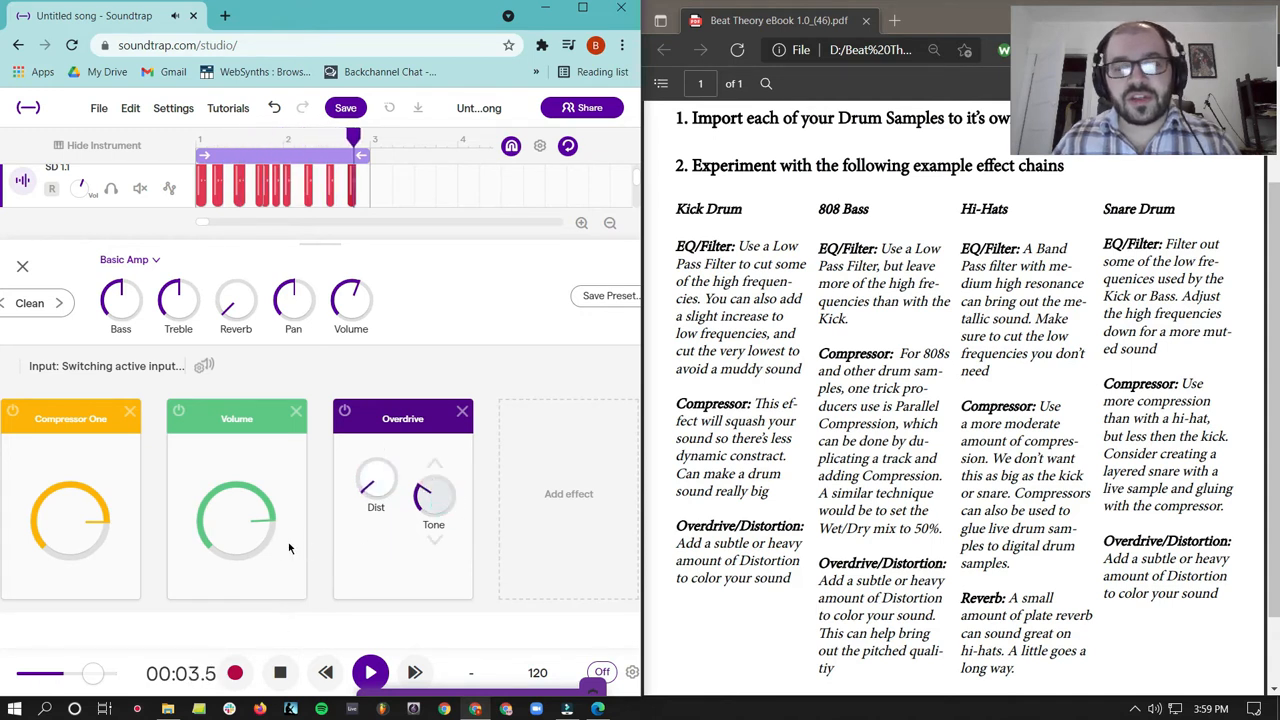
left_click_drag(376, 480, 376, 450)
left_click_drag(438, 490, 364, 568)
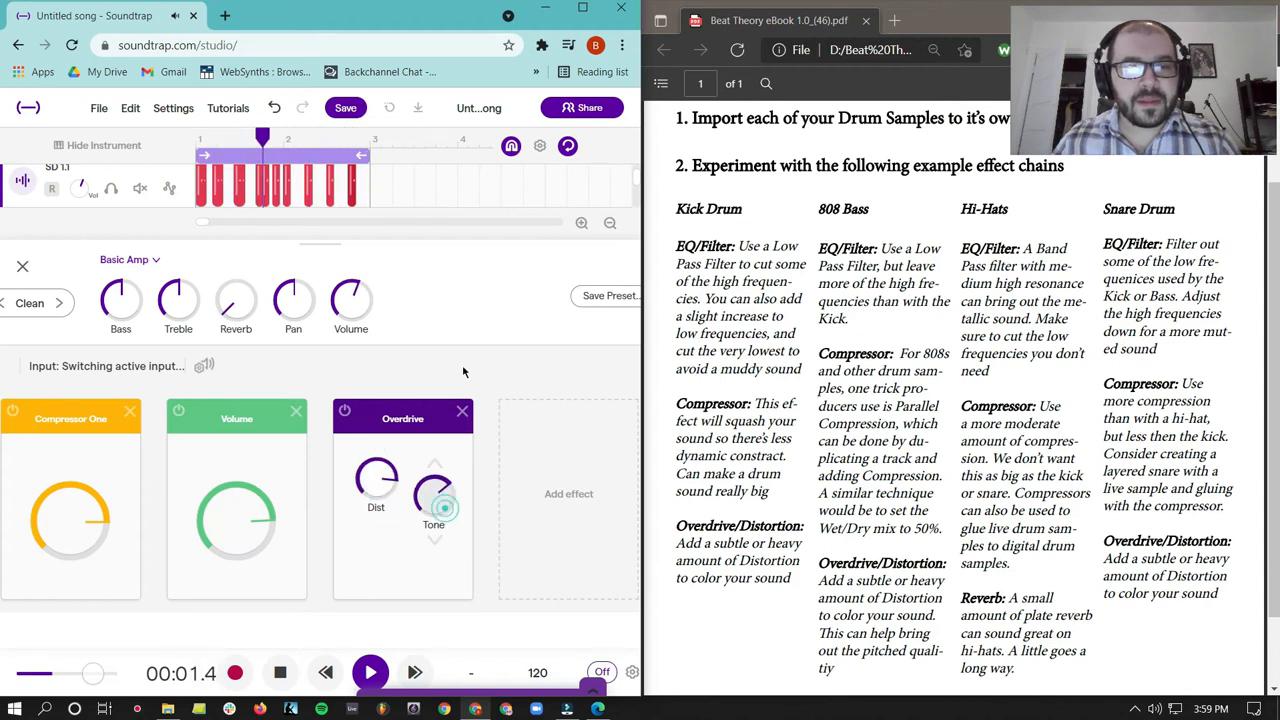
left_click(462, 412)
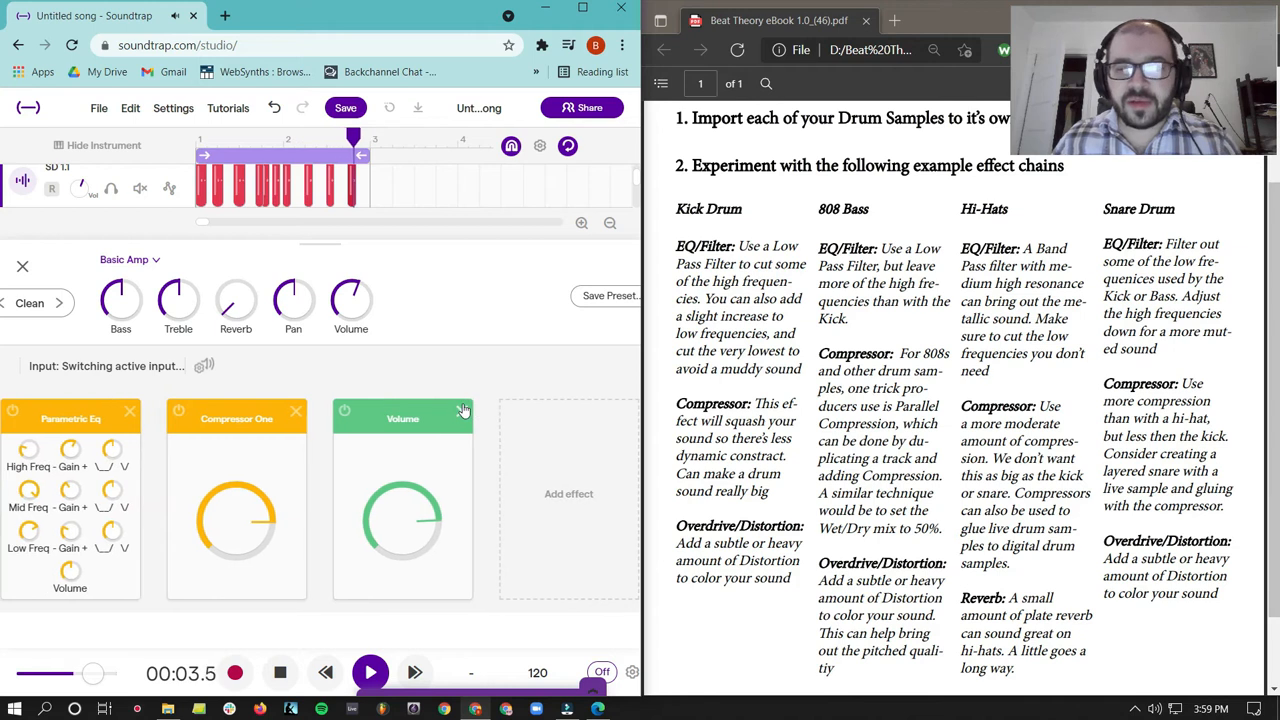
- Add a Classic Dist effect with very low distortion and high tone, comparing the snare against bypass before stopping playback
left_click(553, 474)
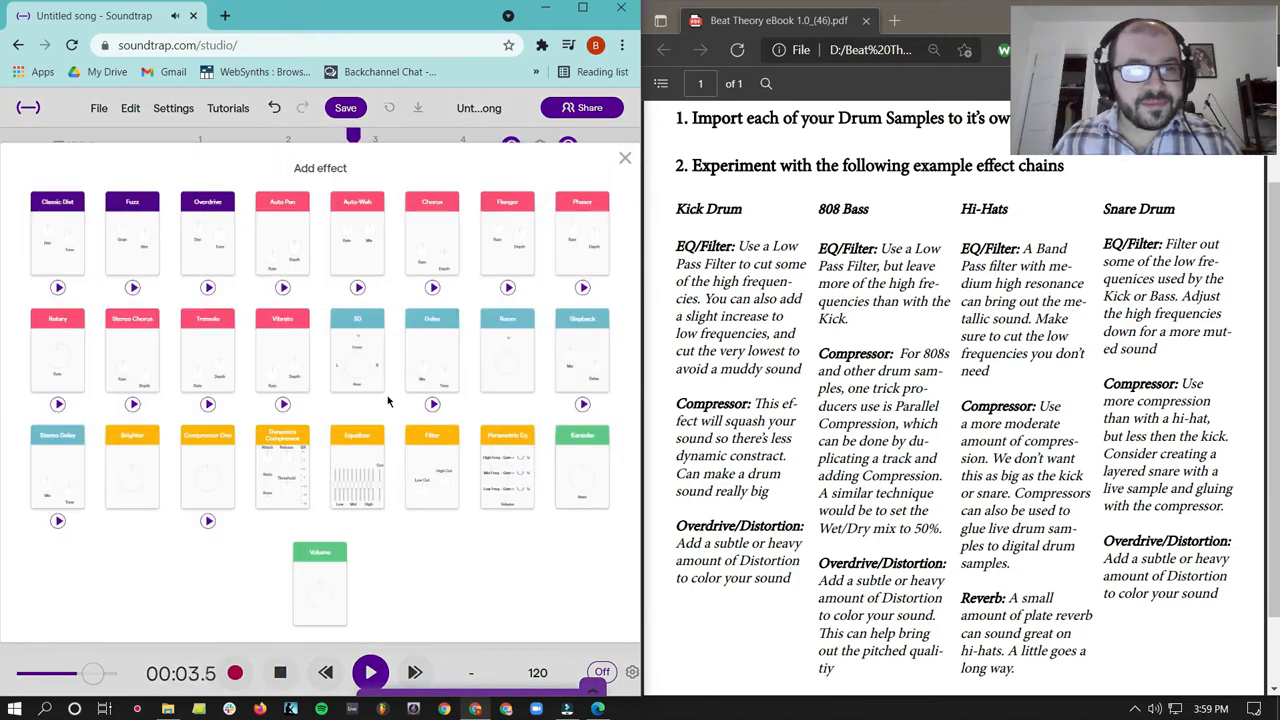
left_click(74, 237)
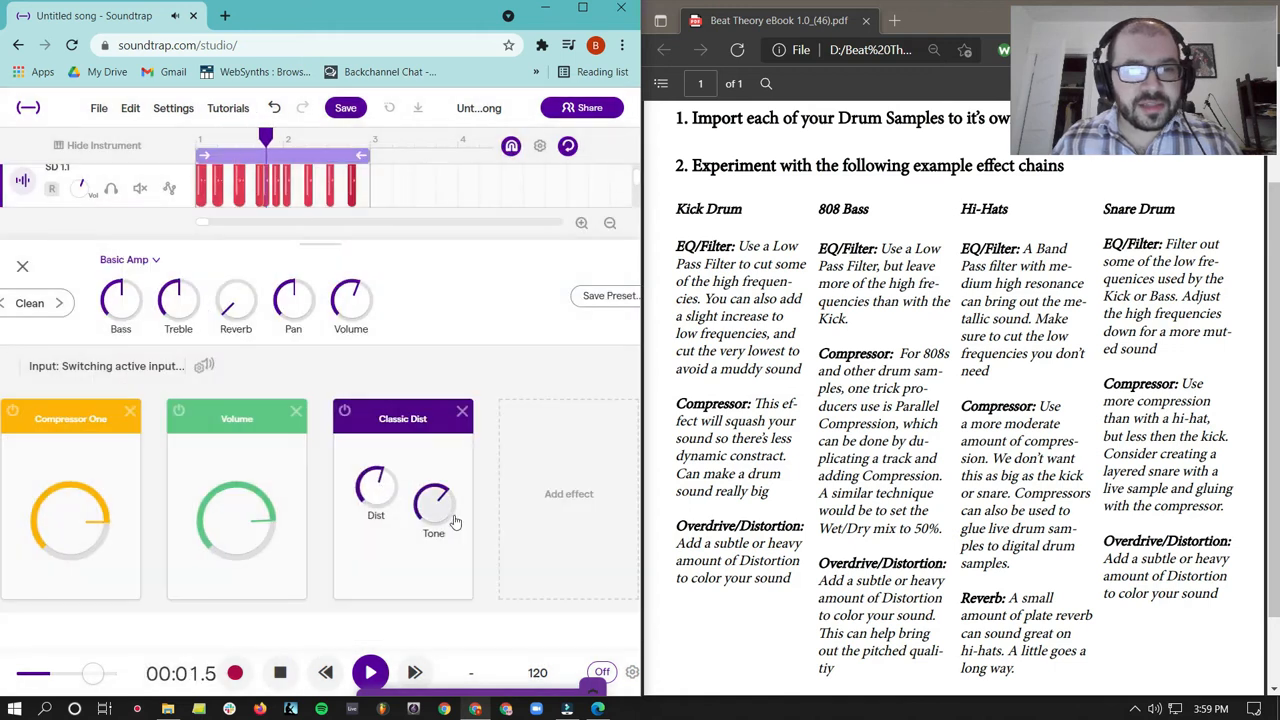
left_click_drag(384, 417, 355, 587)
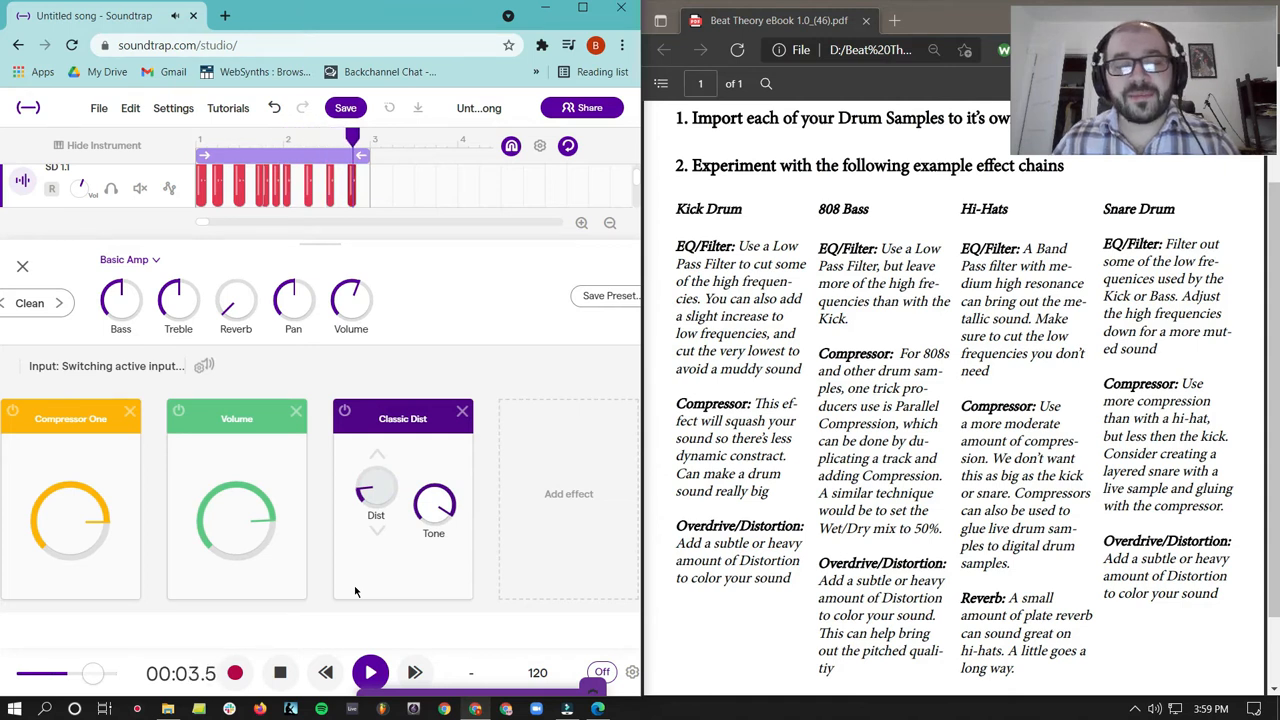
left_click_drag(355, 587, 353, 604)
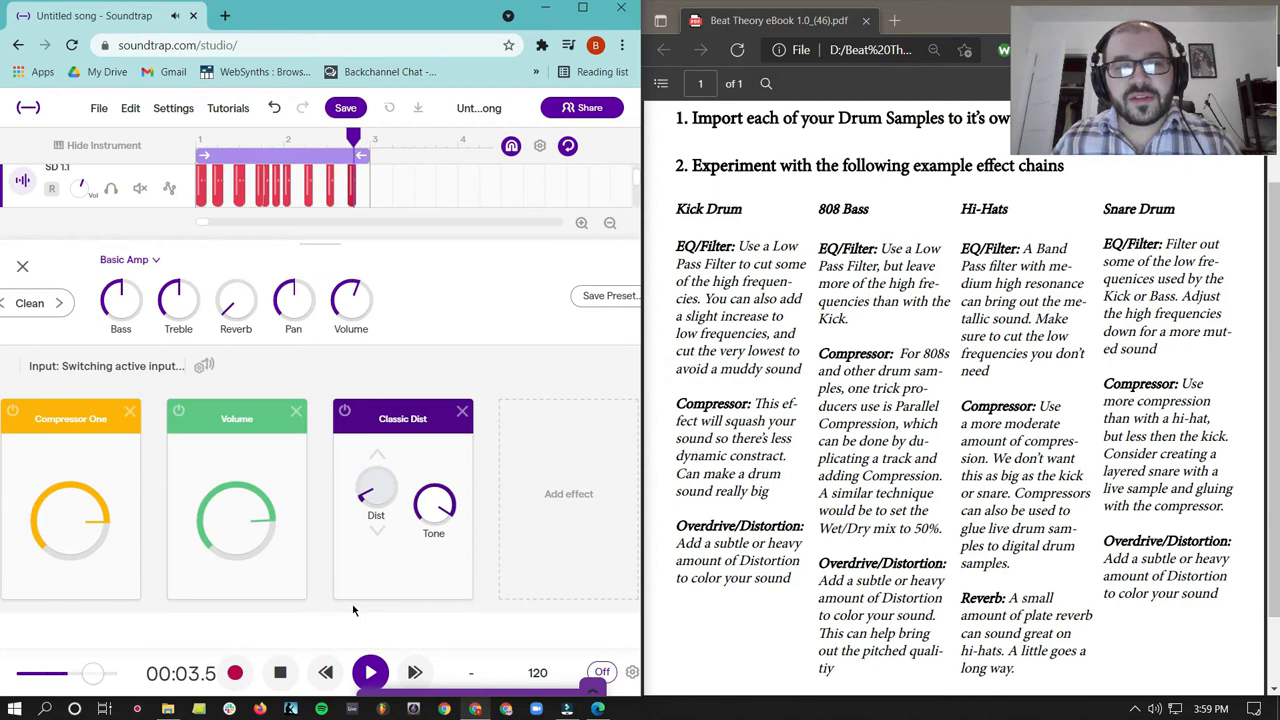
left_click(345, 413)
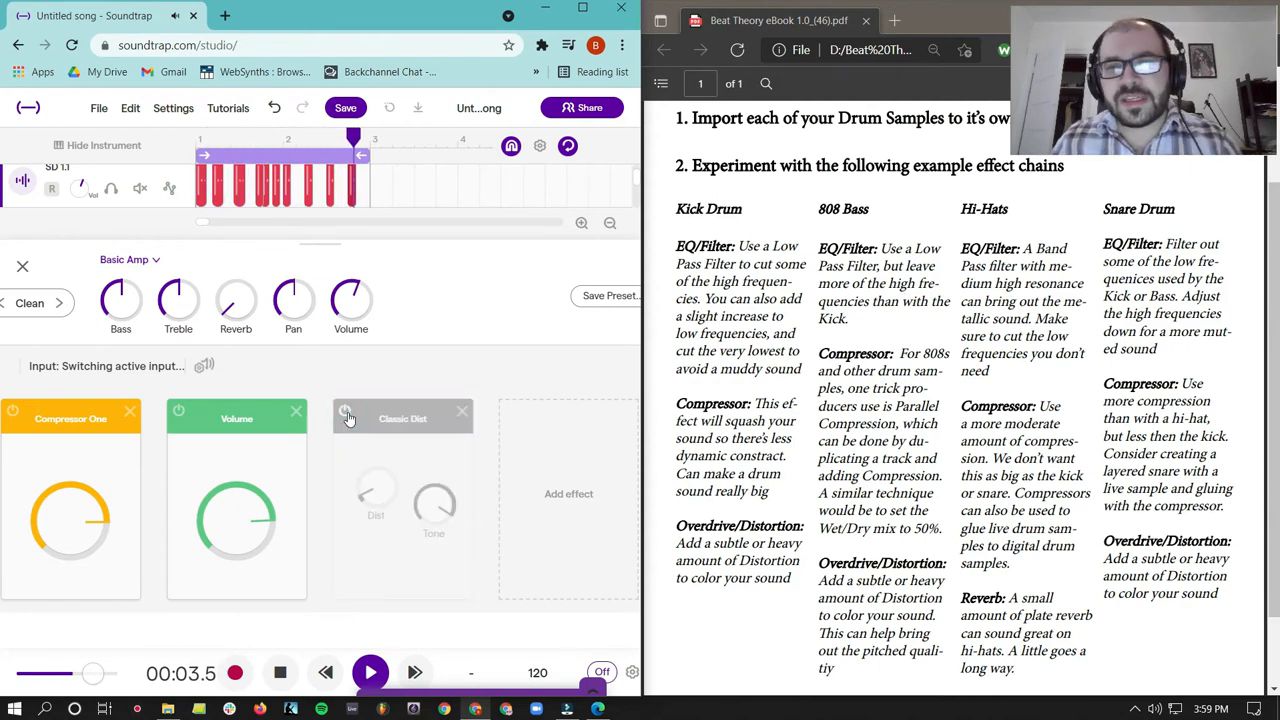
left_click(345, 413)
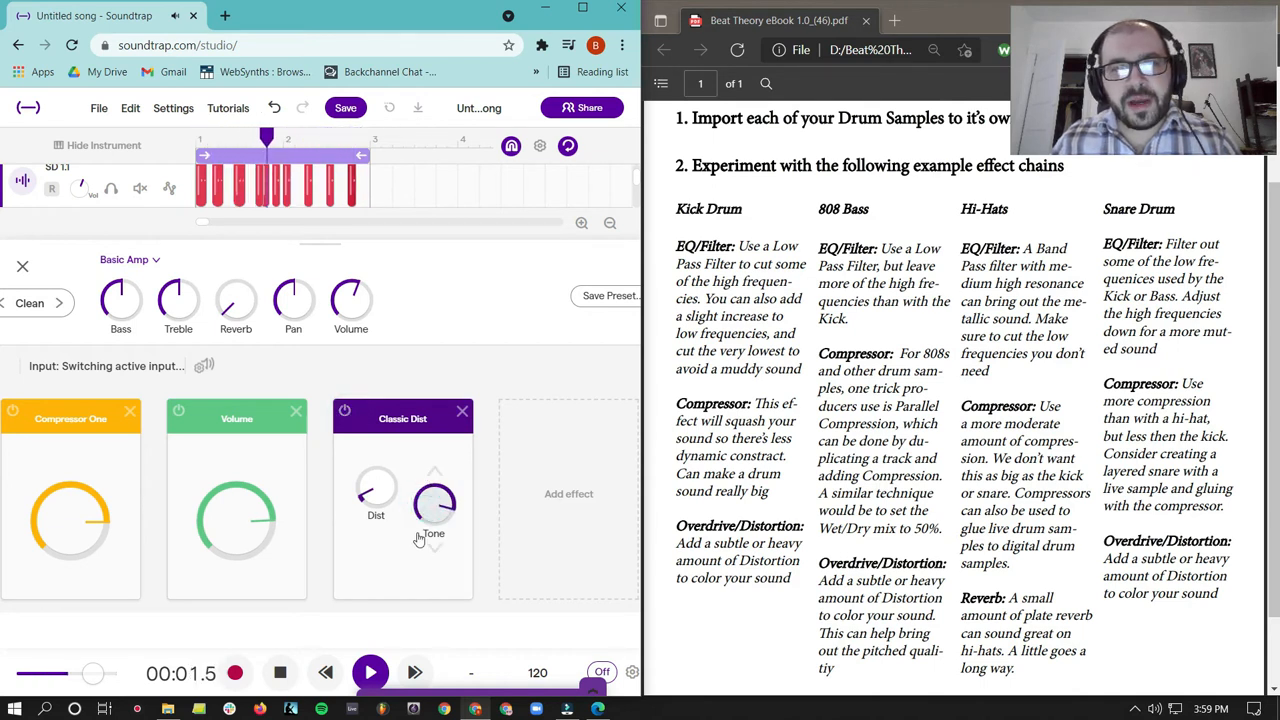
left_click(281, 673)
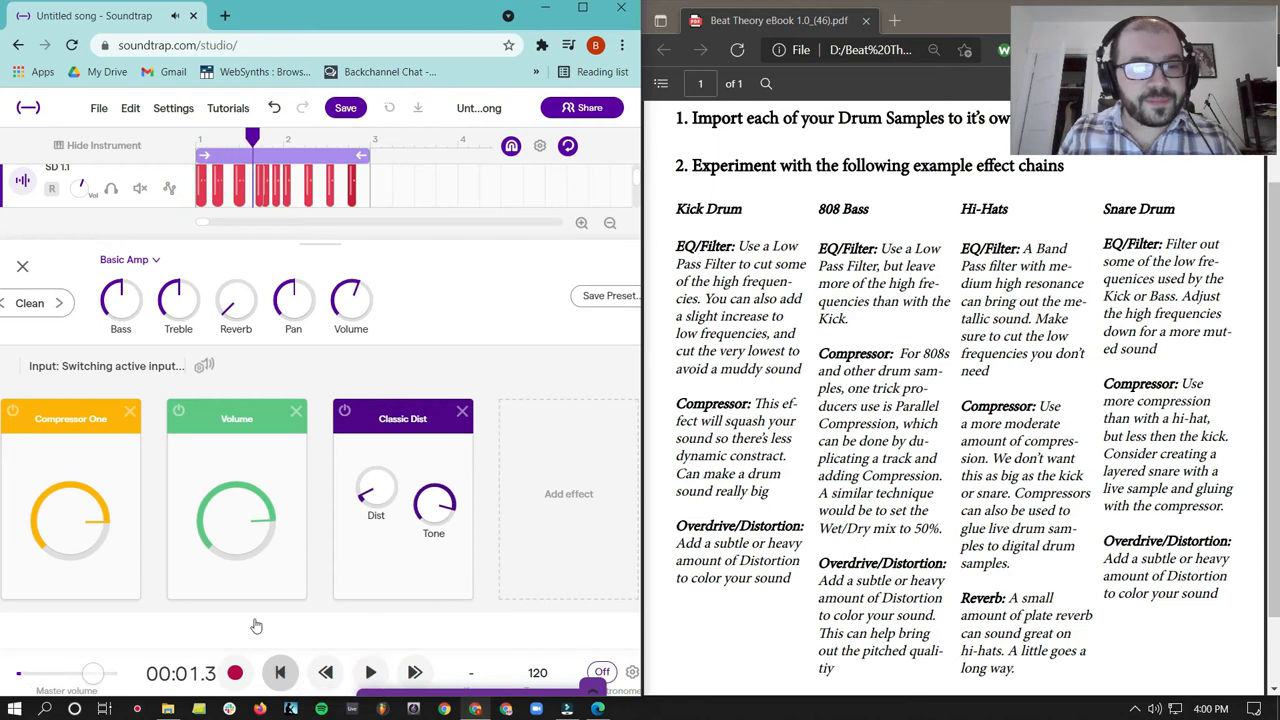
- Delete every snare clip except the first hit on the SD 1.1 track, and turn off looping
left_click(22, 266)
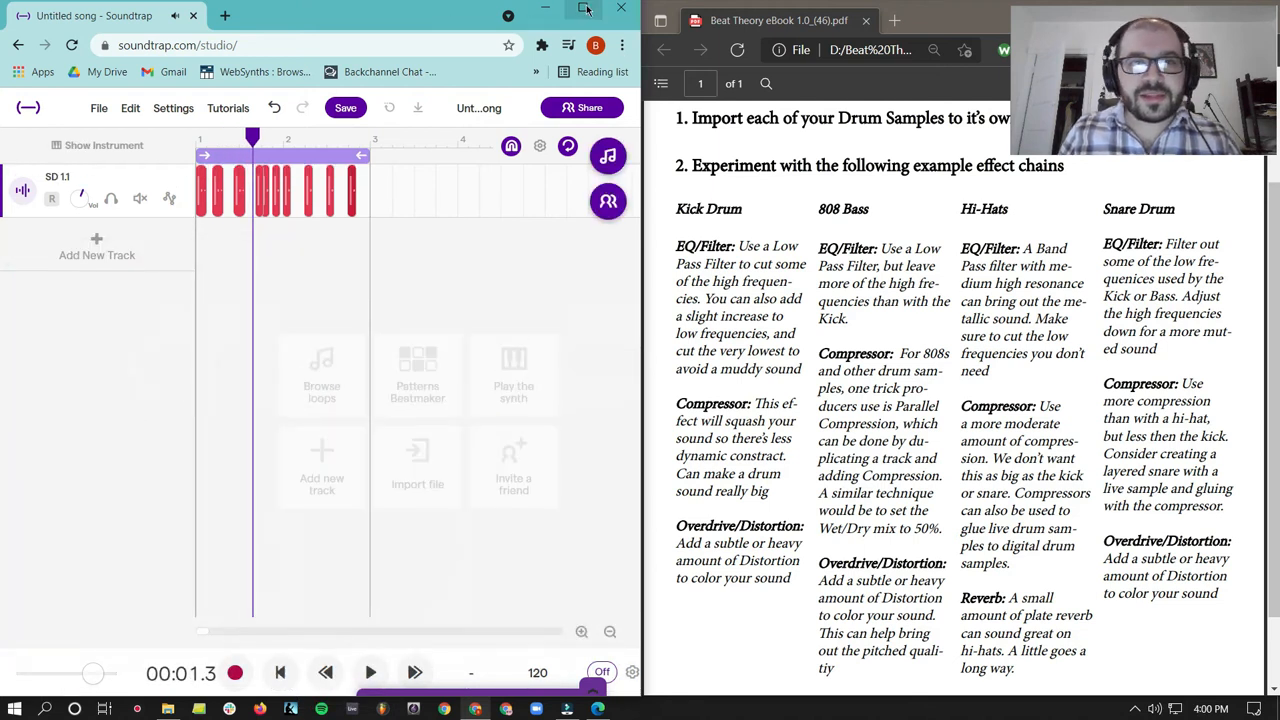
left_click(582, 8)
left_click_drag(378, 242, 212, 164)
key("Delete")
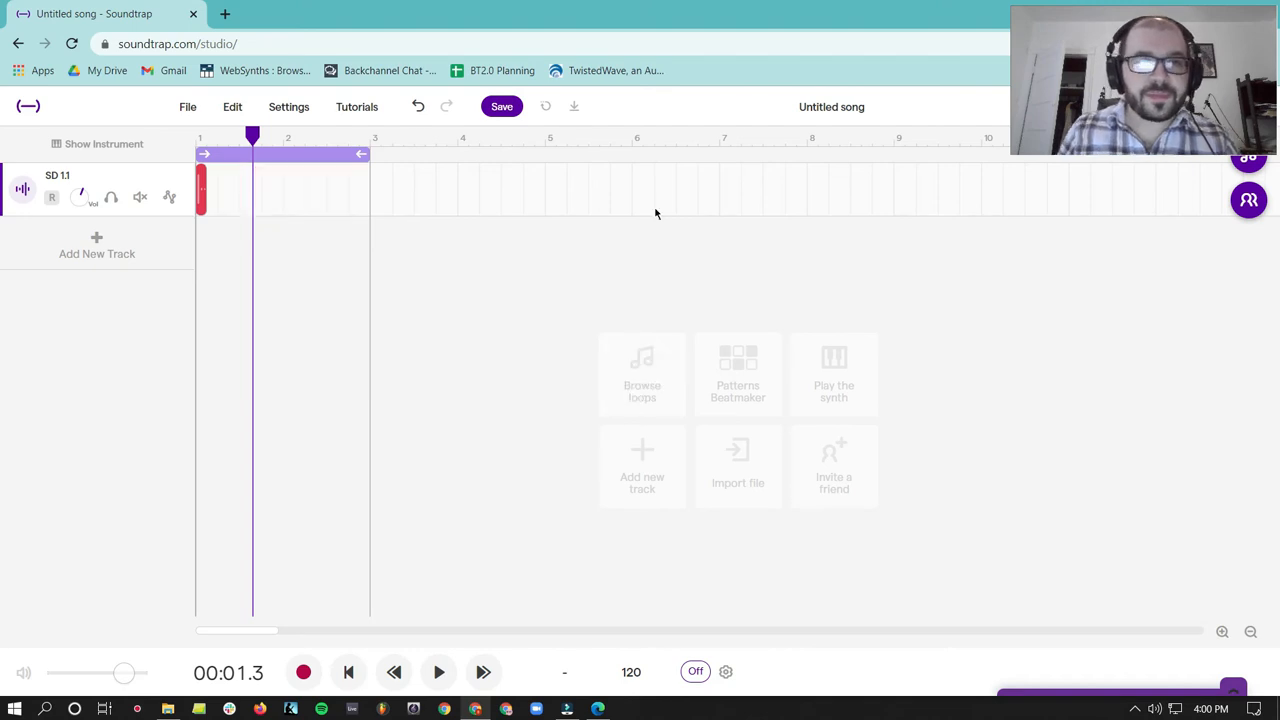
left_click(308, 154)
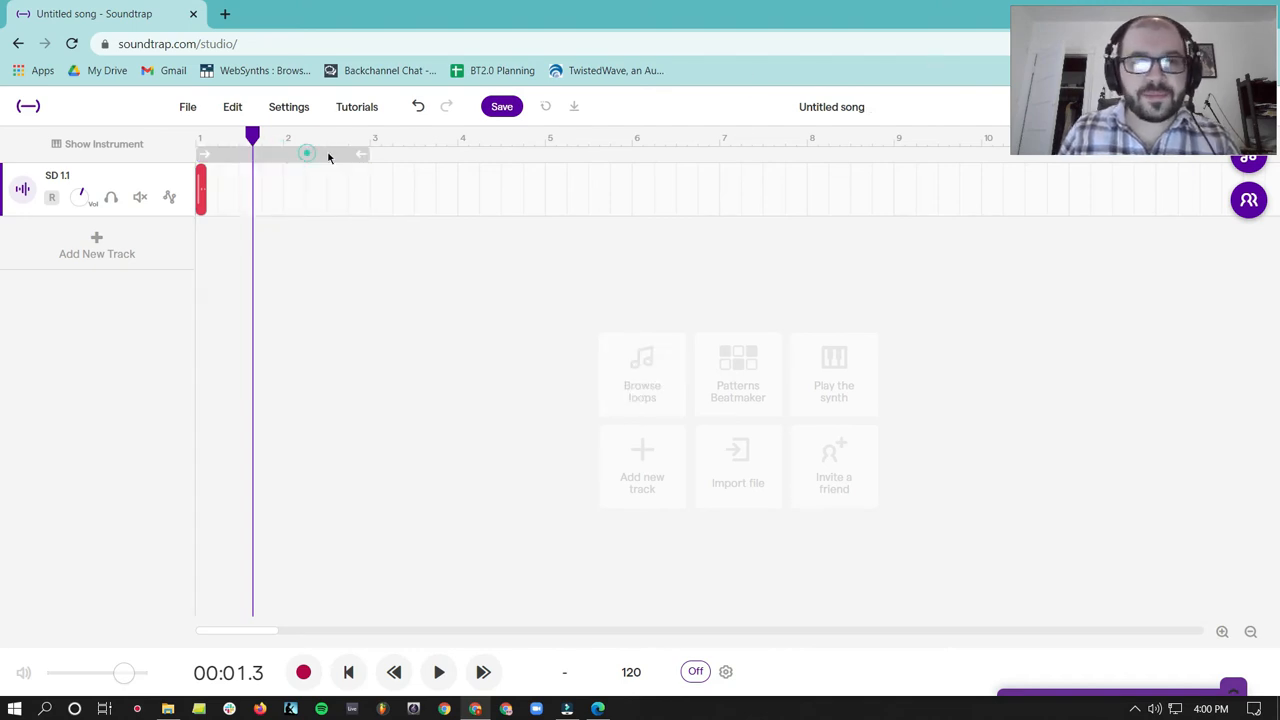
- Start a Chrome Audio Capture recording of the tab, play the single snare hit from the beginning, and stop playback
left_click(1182, 44)
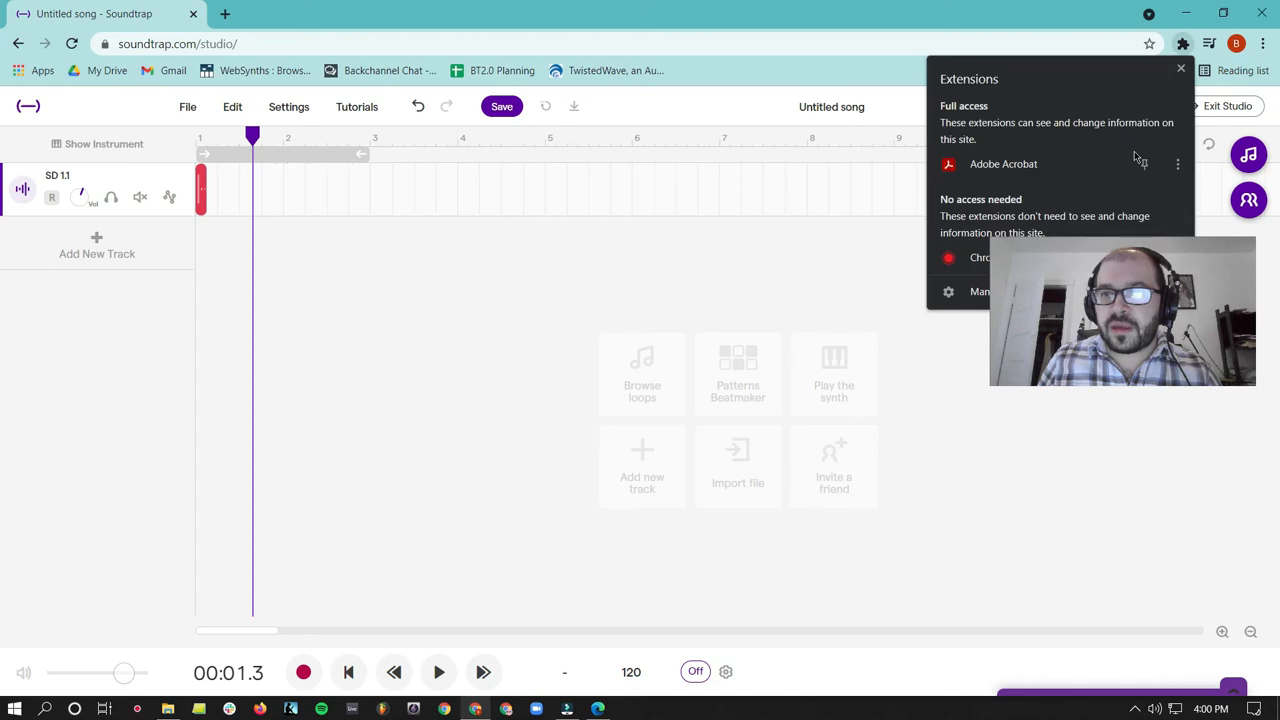
left_click(977, 255)
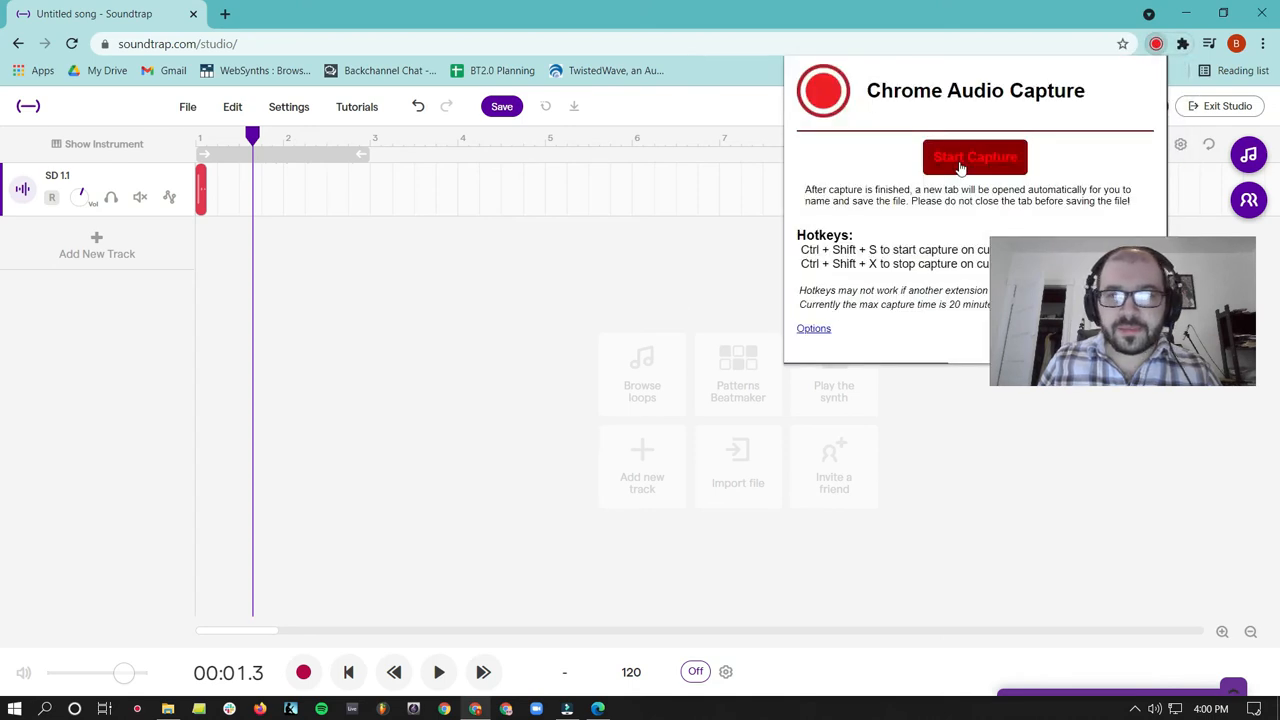
left_click(960, 158)
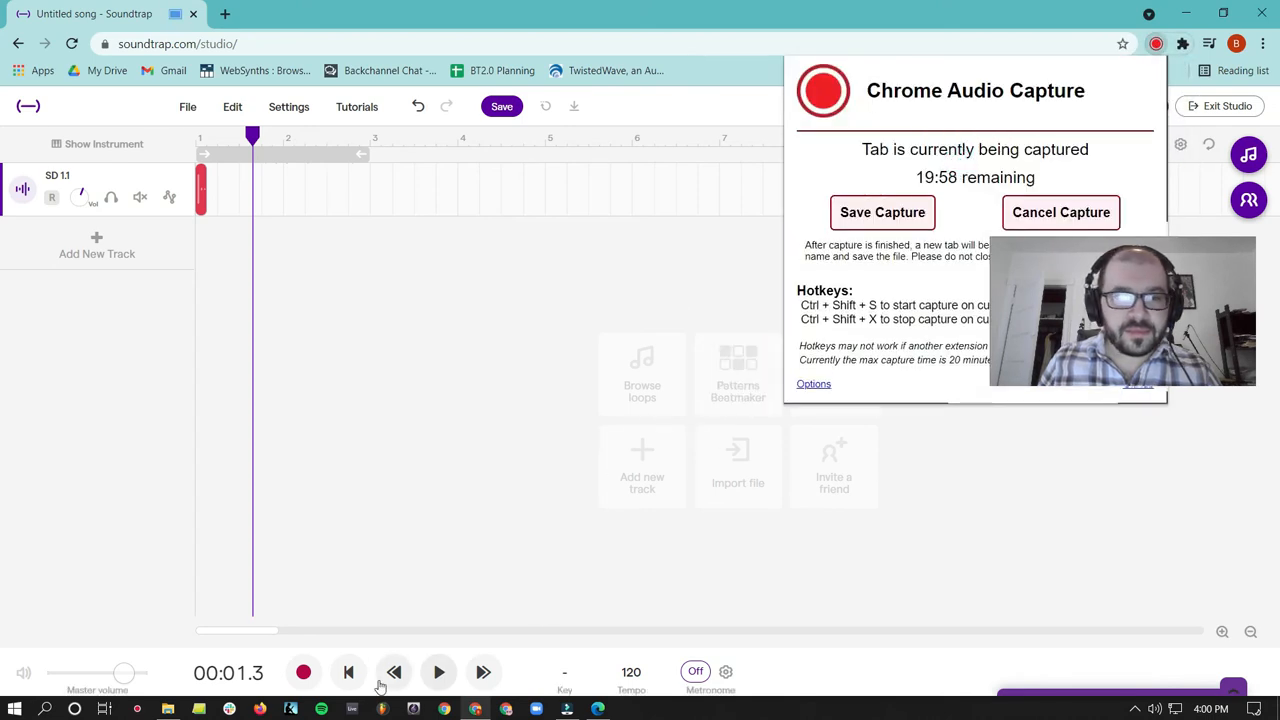
left_click(441, 672)
left_click(441, 672)
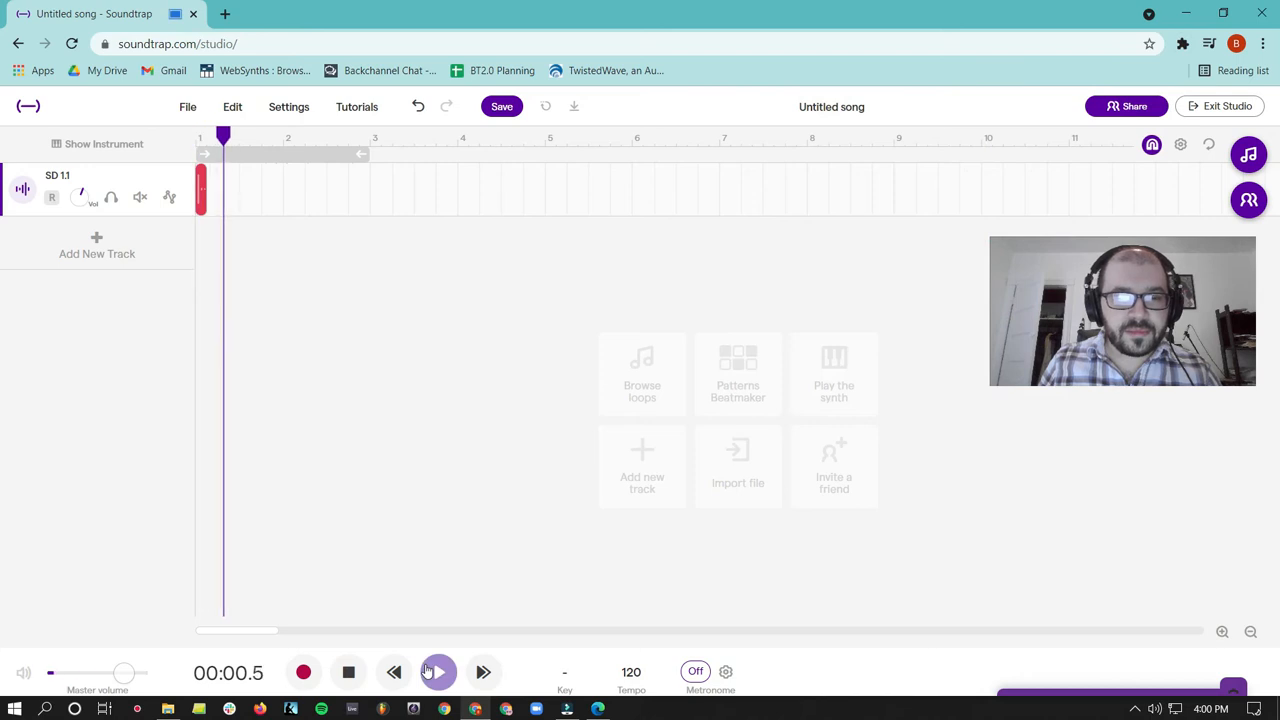
left_click(347, 675)
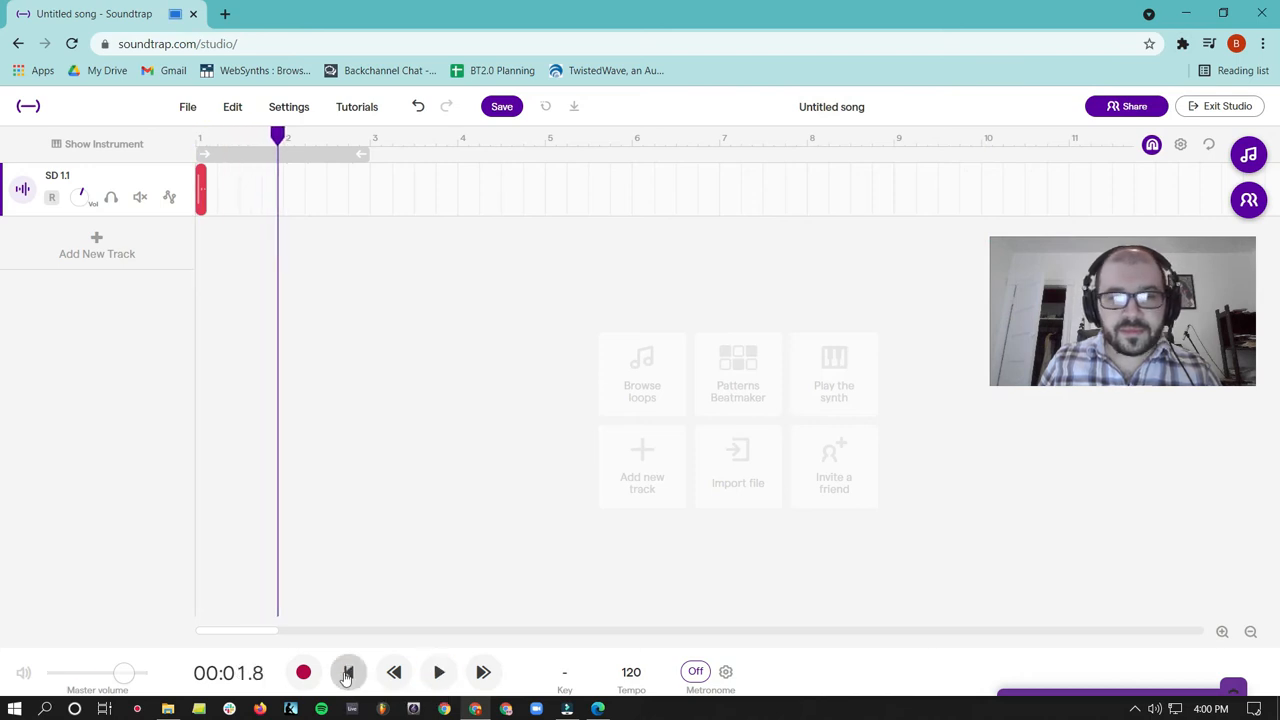
- Finish the audio capture and save it as the MP3 file SD 2.0 in the Downloads folder
left_click(1182, 44)
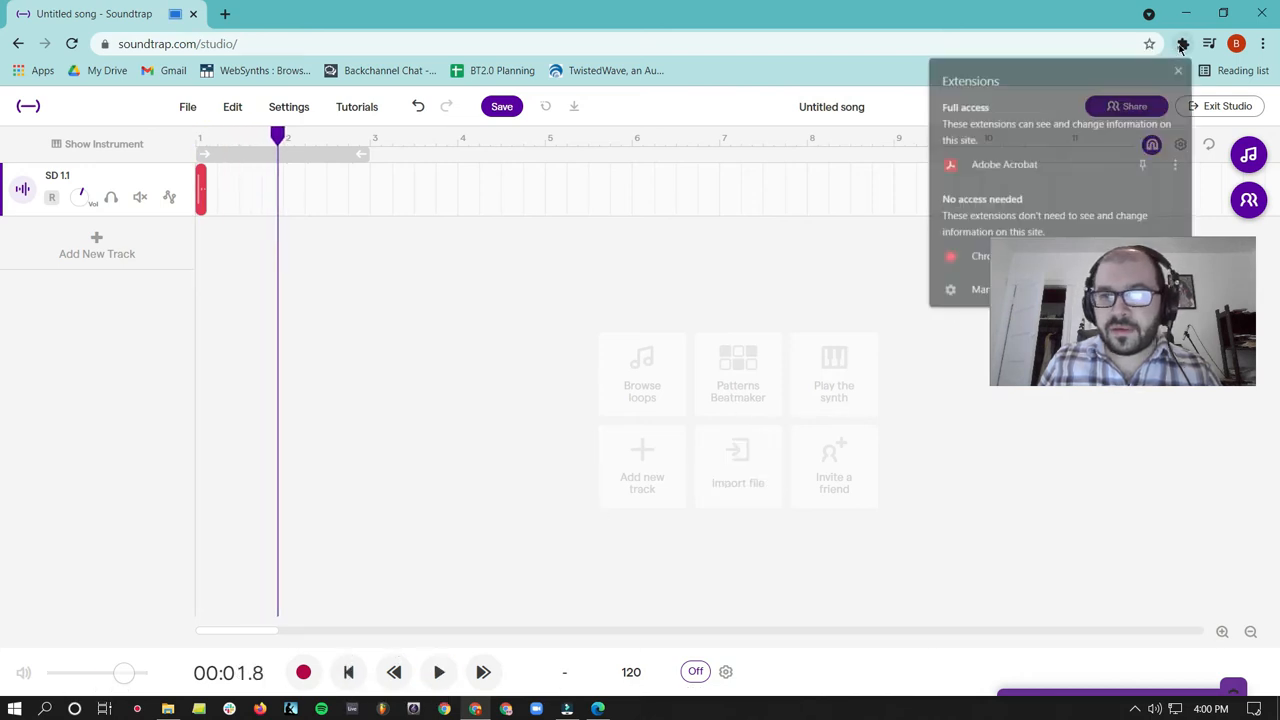
left_click(965, 257)
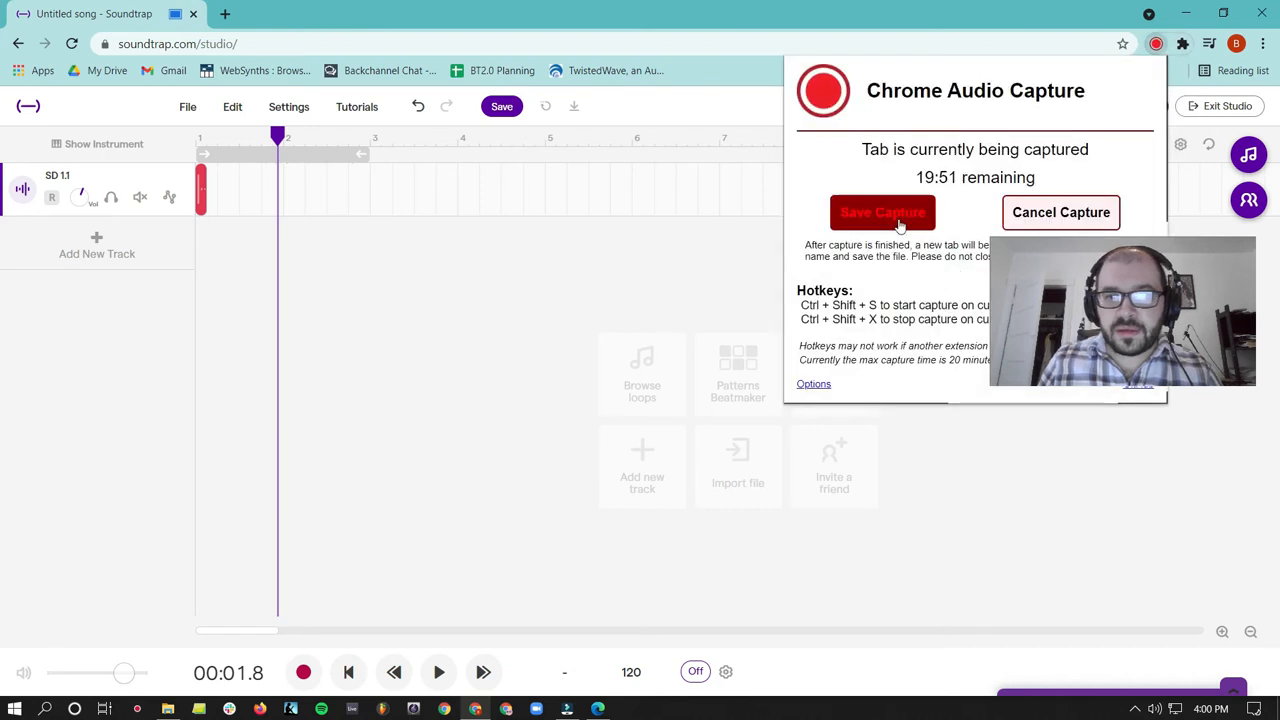
left_click(882, 213)
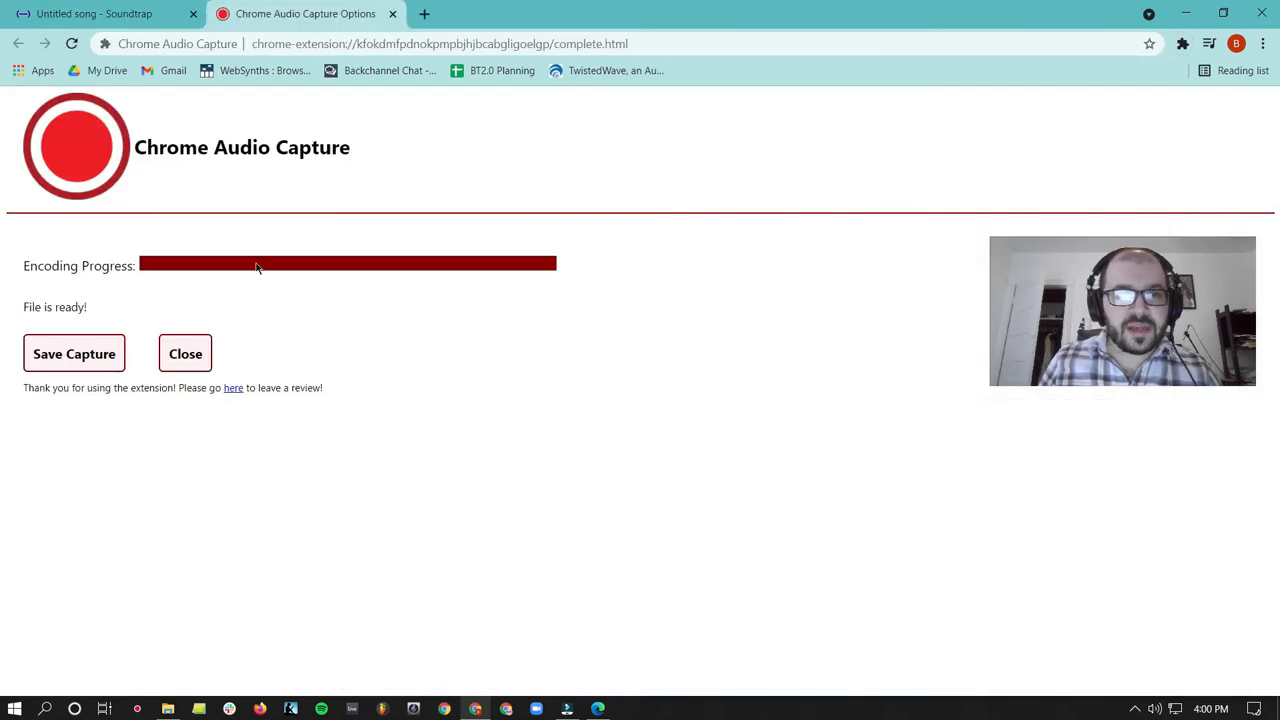
left_click(41, 342)
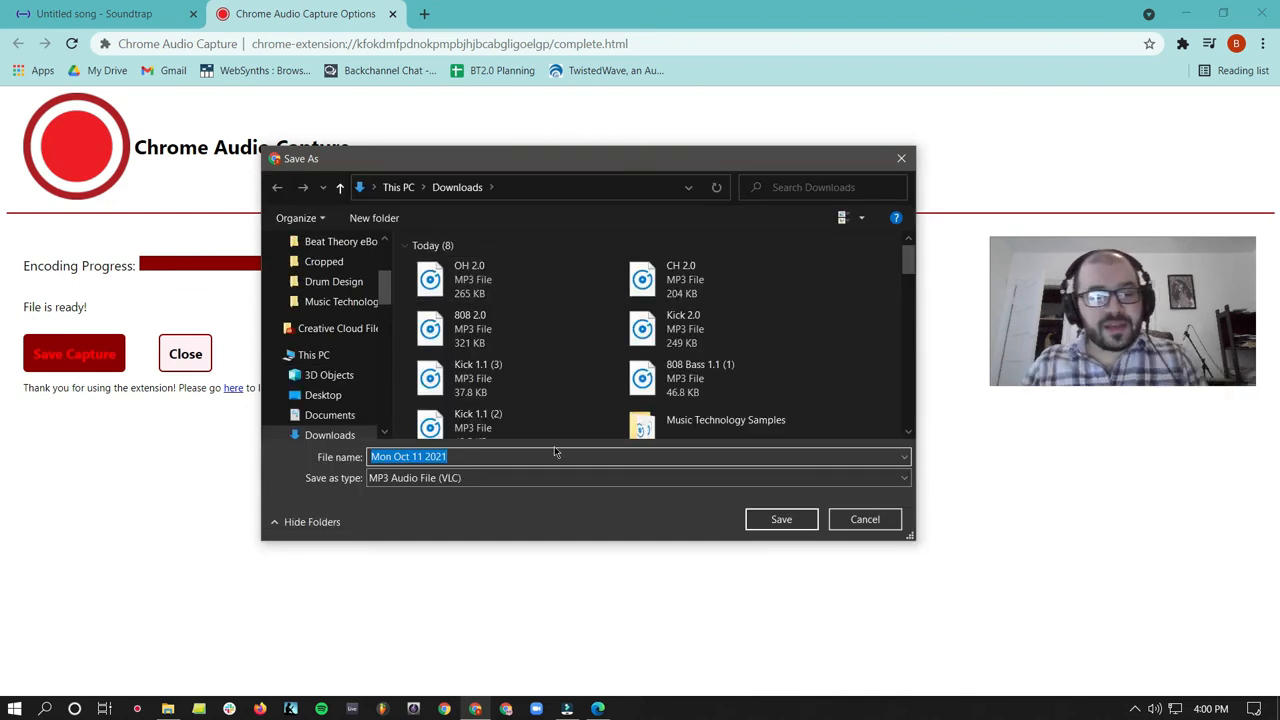
type("SD 2.0")
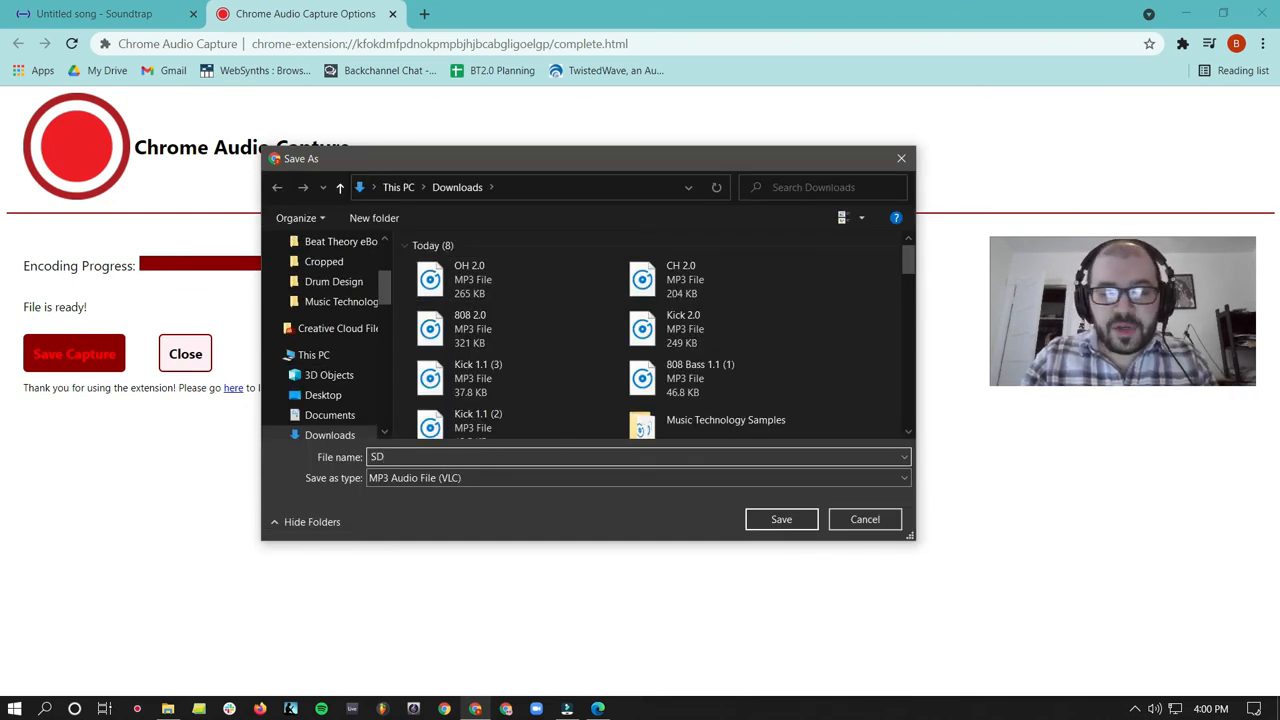
left_click(782, 525)
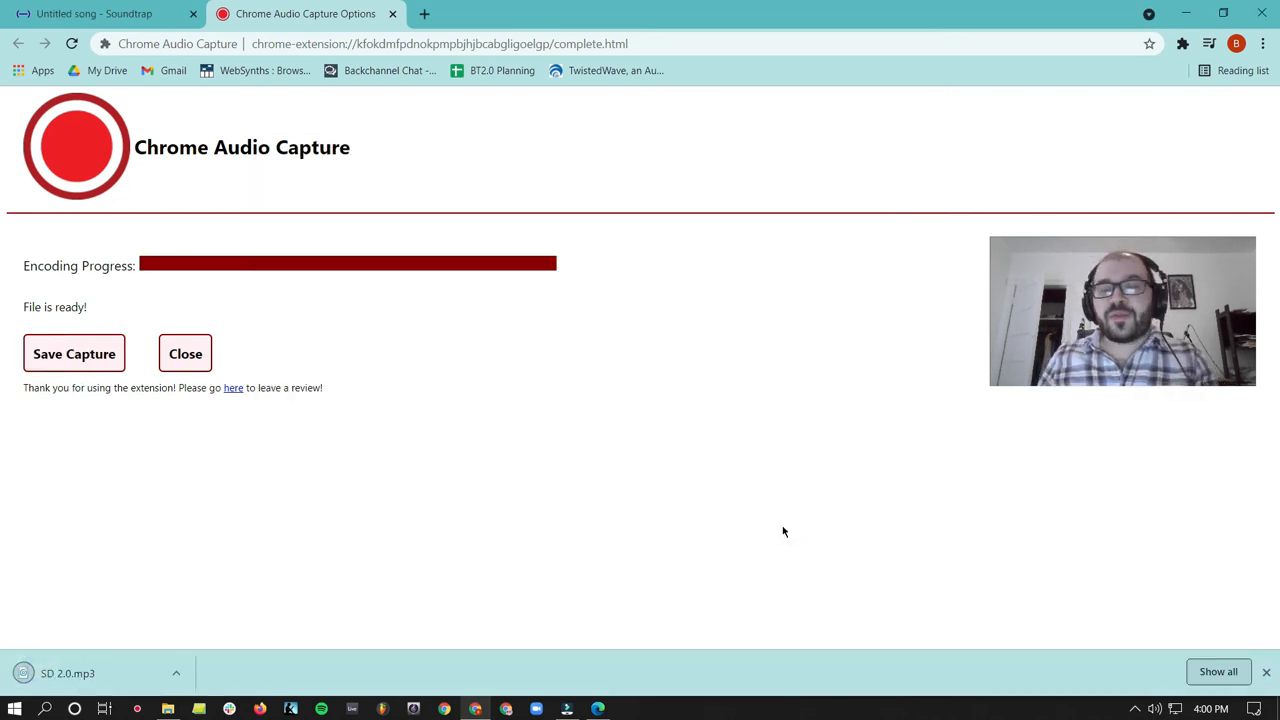